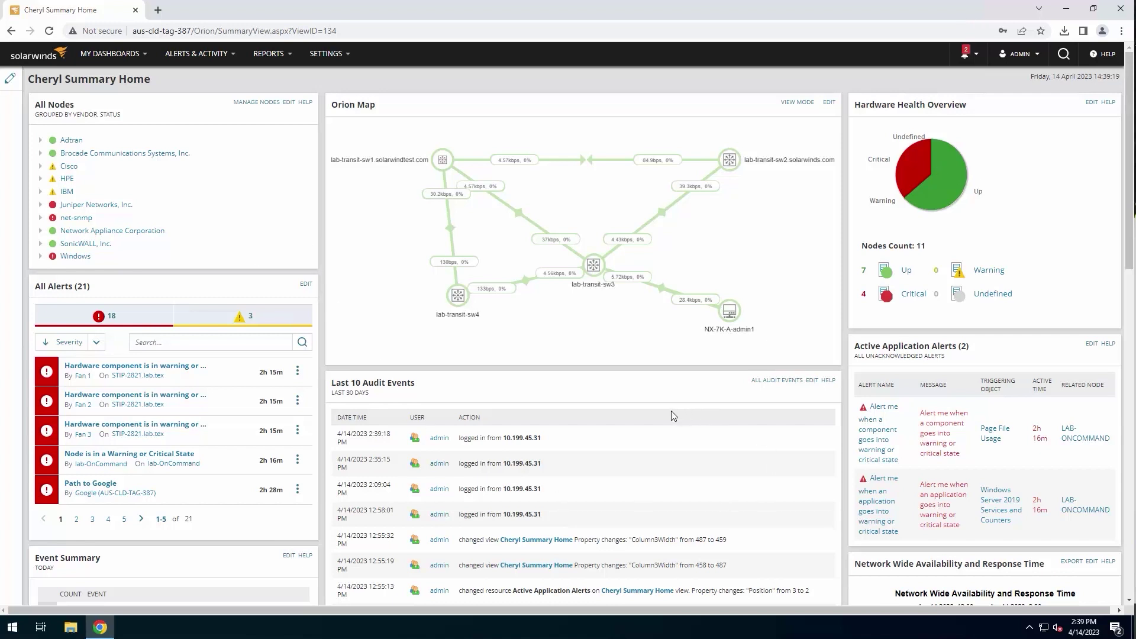
scroll(656, 408, "down", 15)
Close Chrome, mount Solarwinds-OOAE-2023.1.1-OfflineInstaller.iso and run SolarWinds.Installer as administrator
left_click(1120, 10)
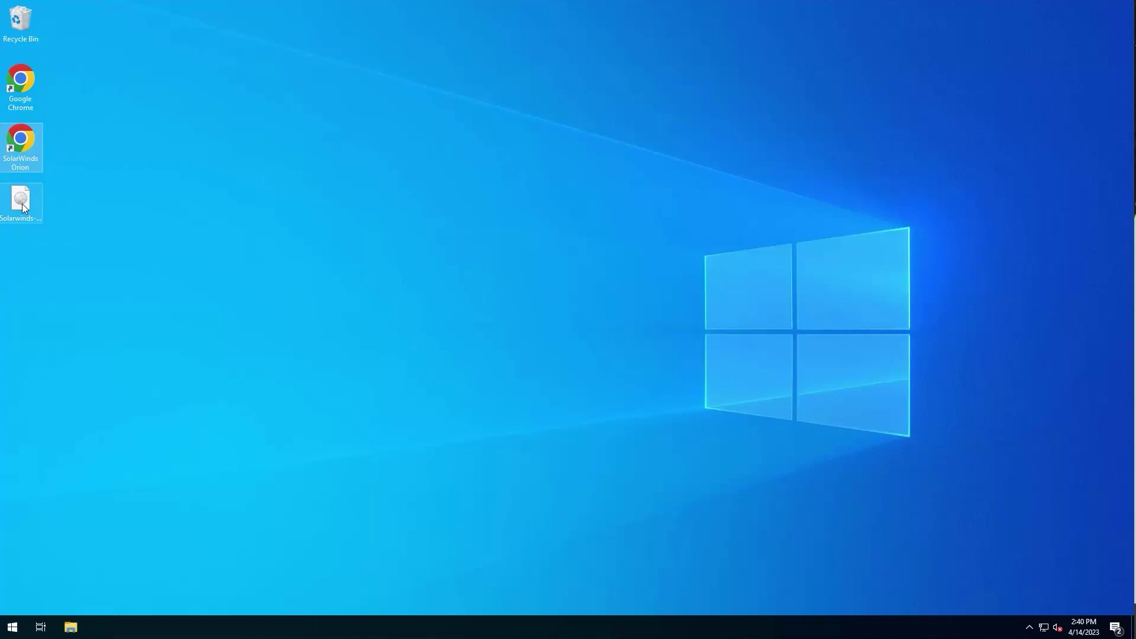
left_click(21, 201)
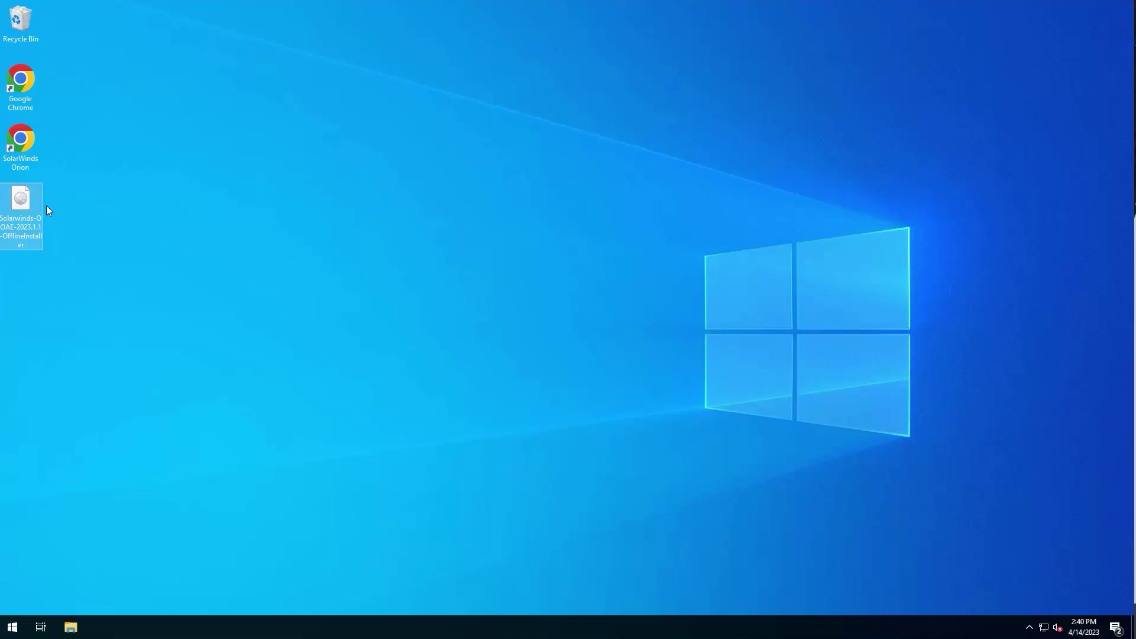
right_click(18, 203)
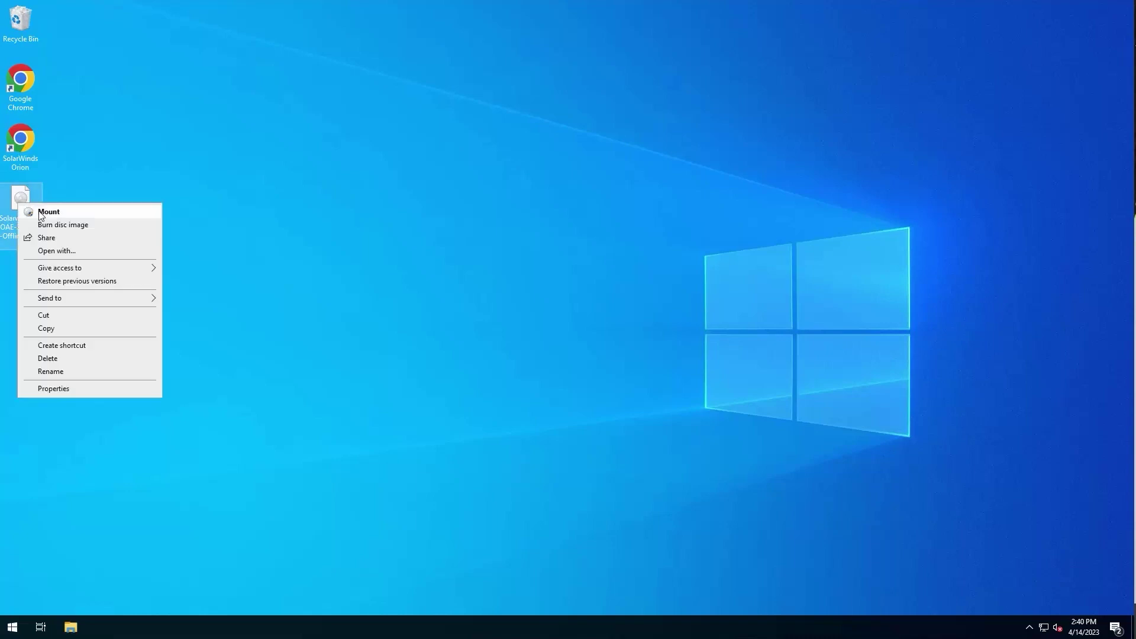
left_click(42, 213)
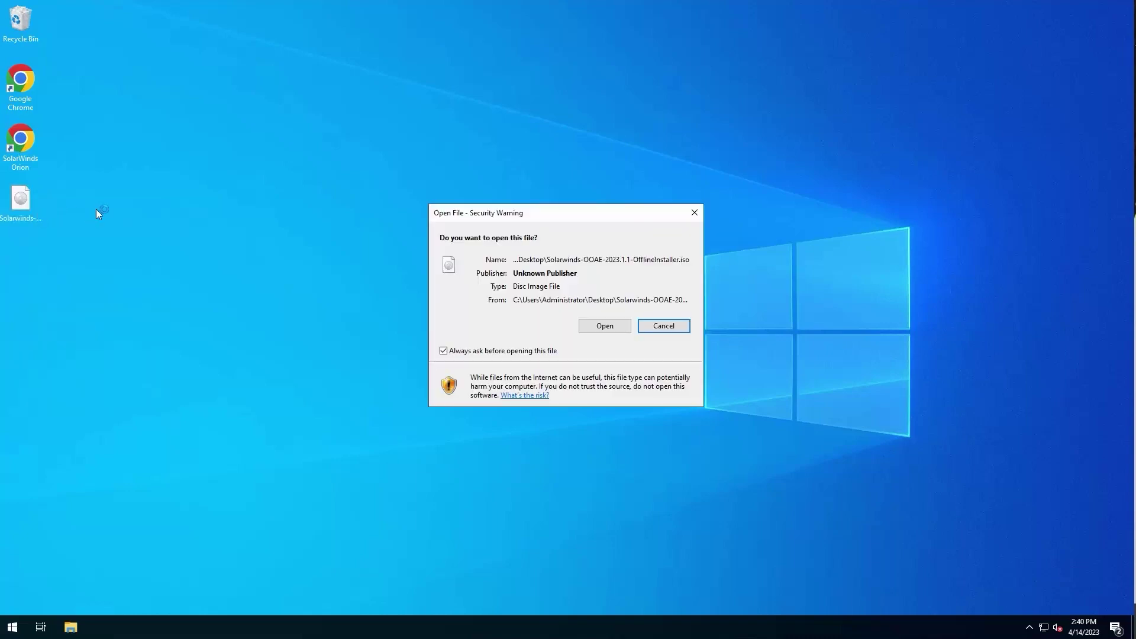
left_click(614, 329)
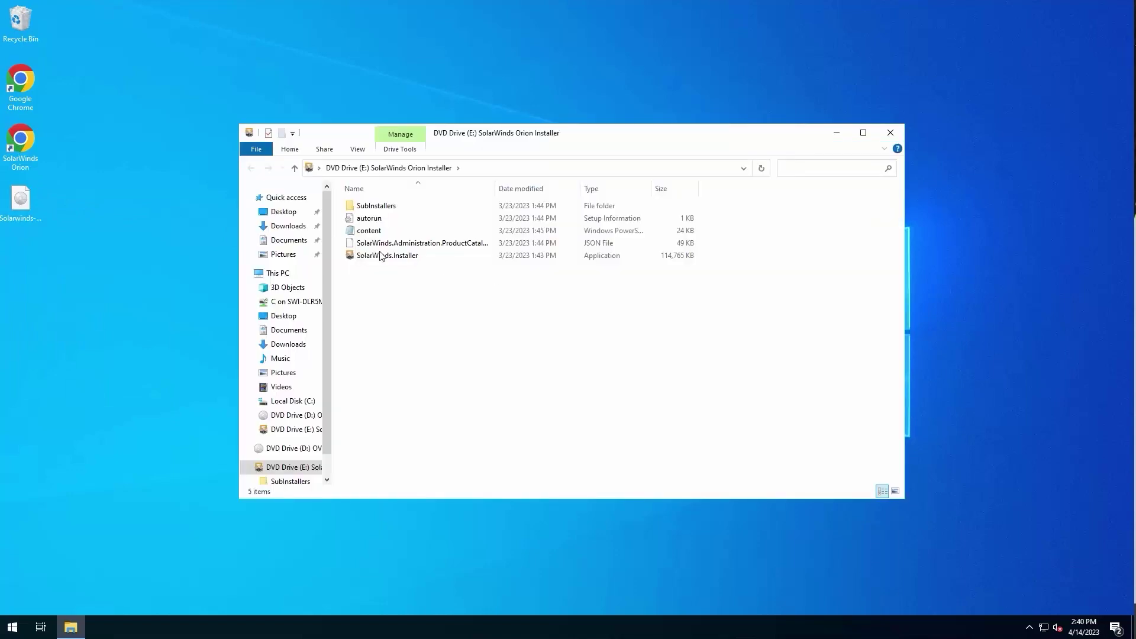
right_click(374, 257)
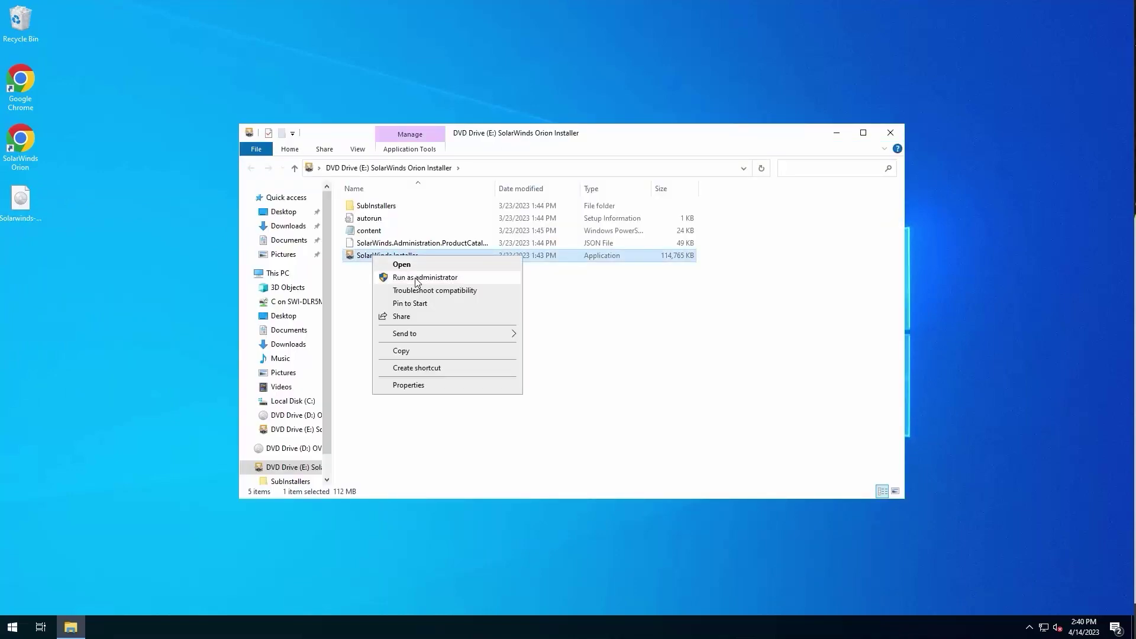
left_click(416, 278)
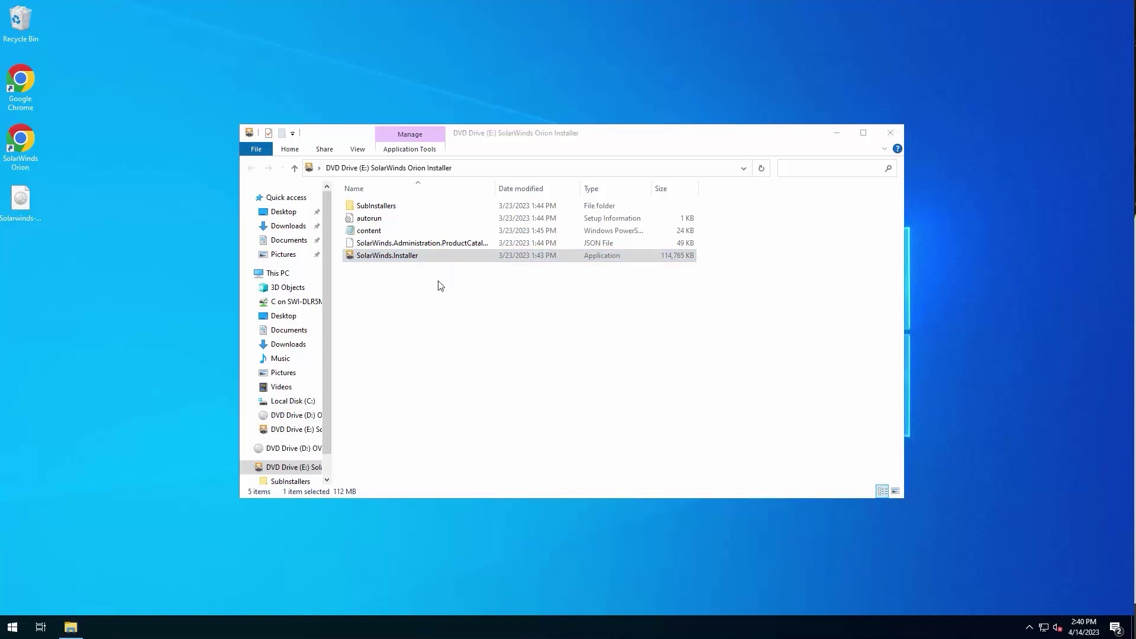
Start the 2020.2.6 to 2023.1.1 upgrade and accept the end user license agreement
left_click(836, 133)
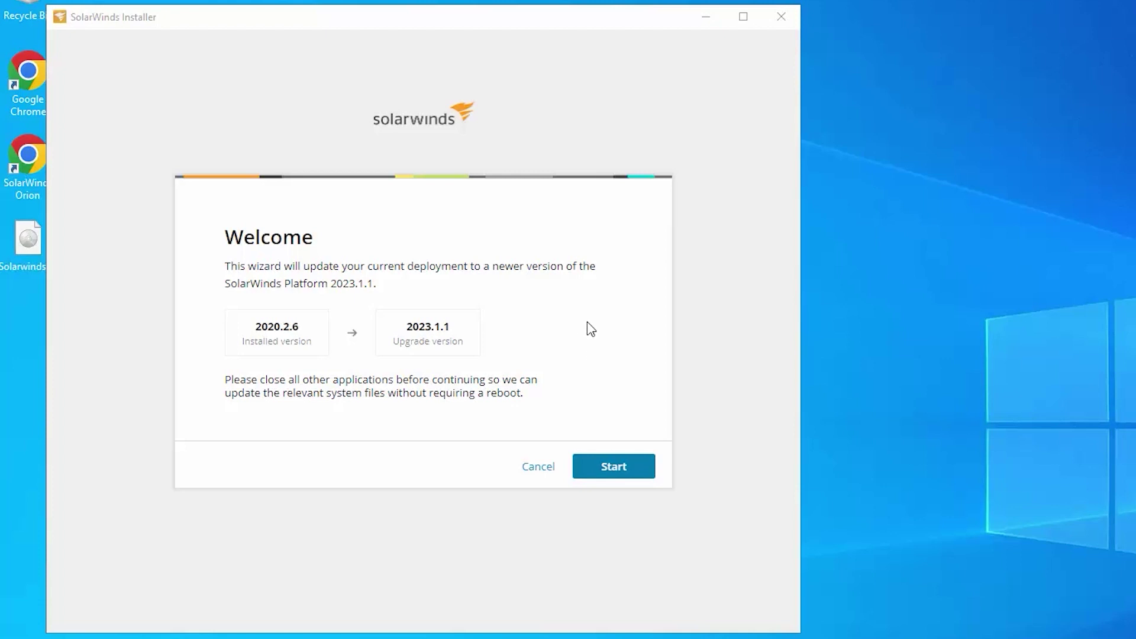
left_click(625, 470)
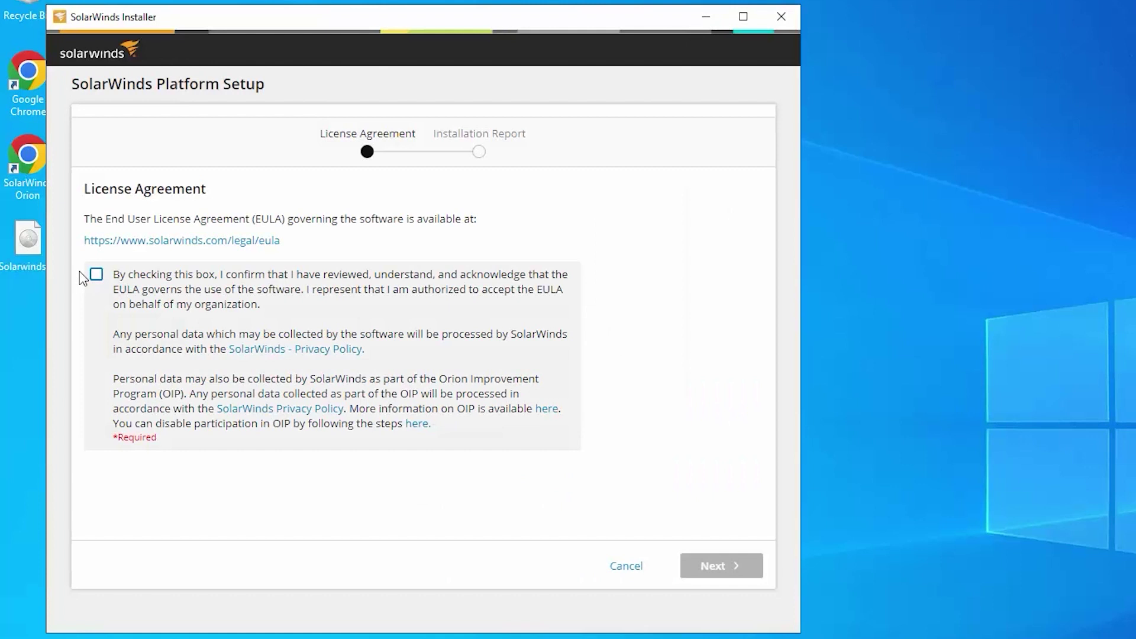
left_click(96, 274)
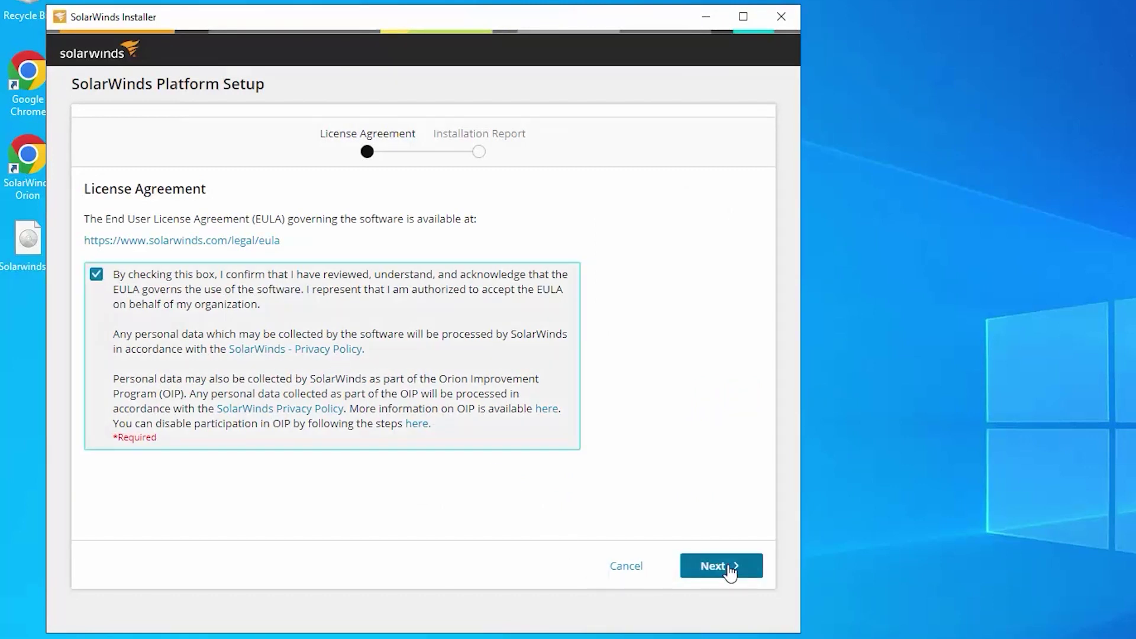
left_click(730, 569)
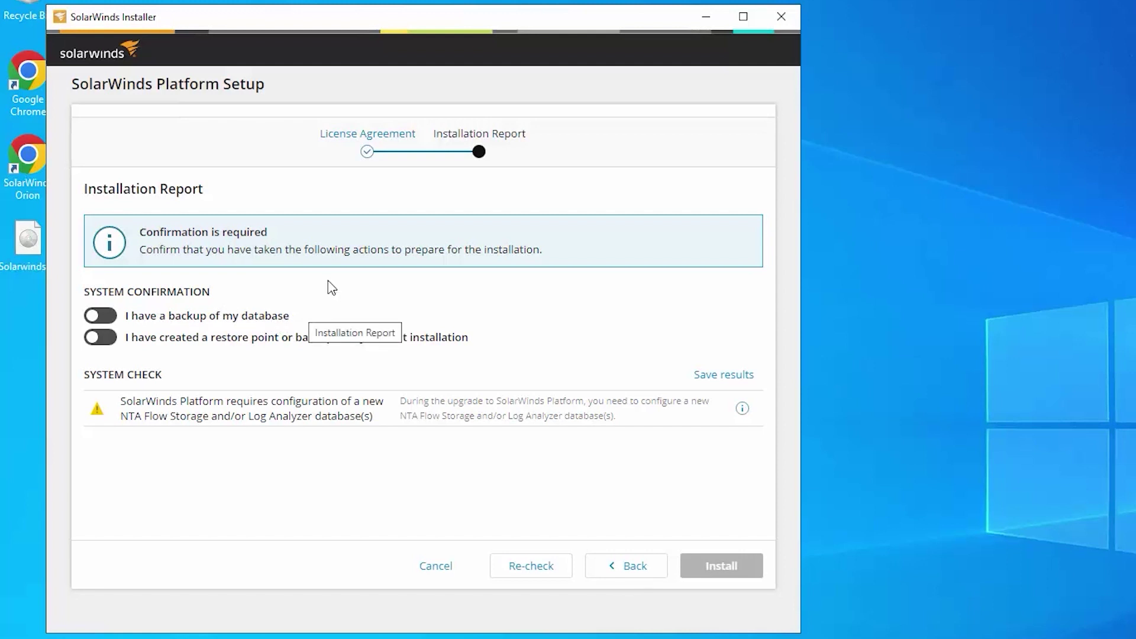
Confirm the database backup and installation restore point, then start installing the upgrade
left_click(101, 317)
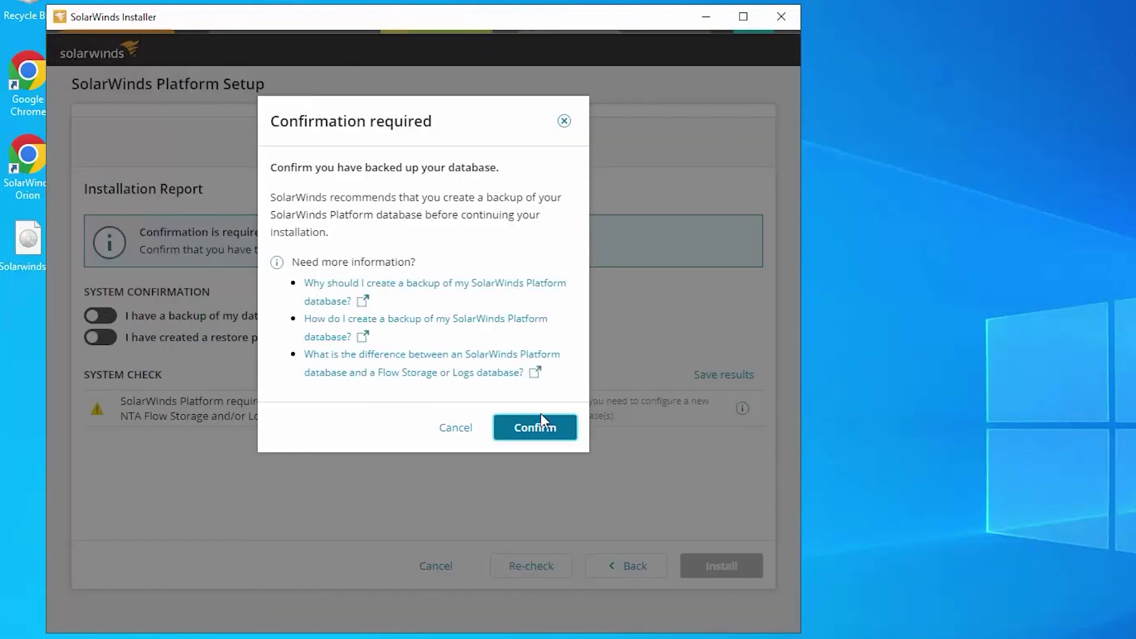
left_click(535, 428)
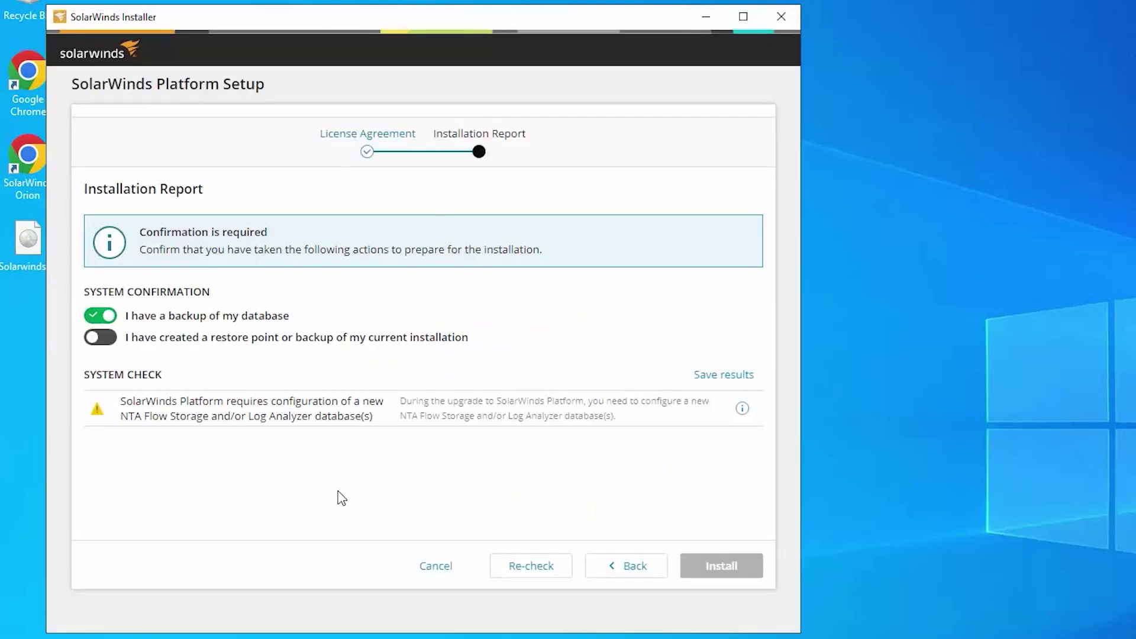
left_click(107, 340)
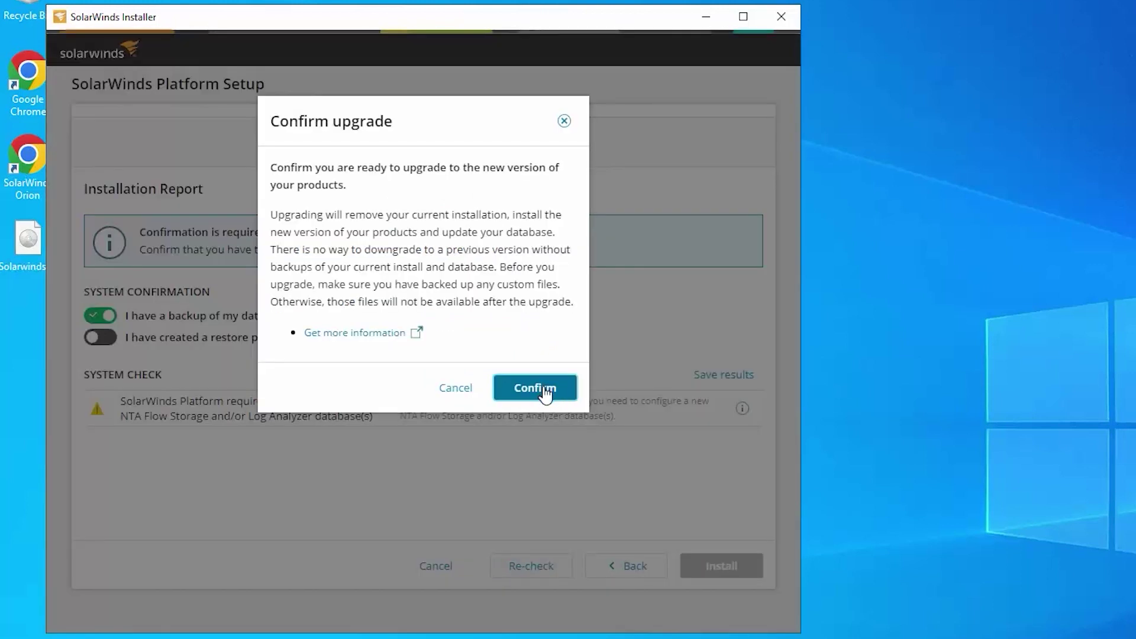
left_click(541, 391)
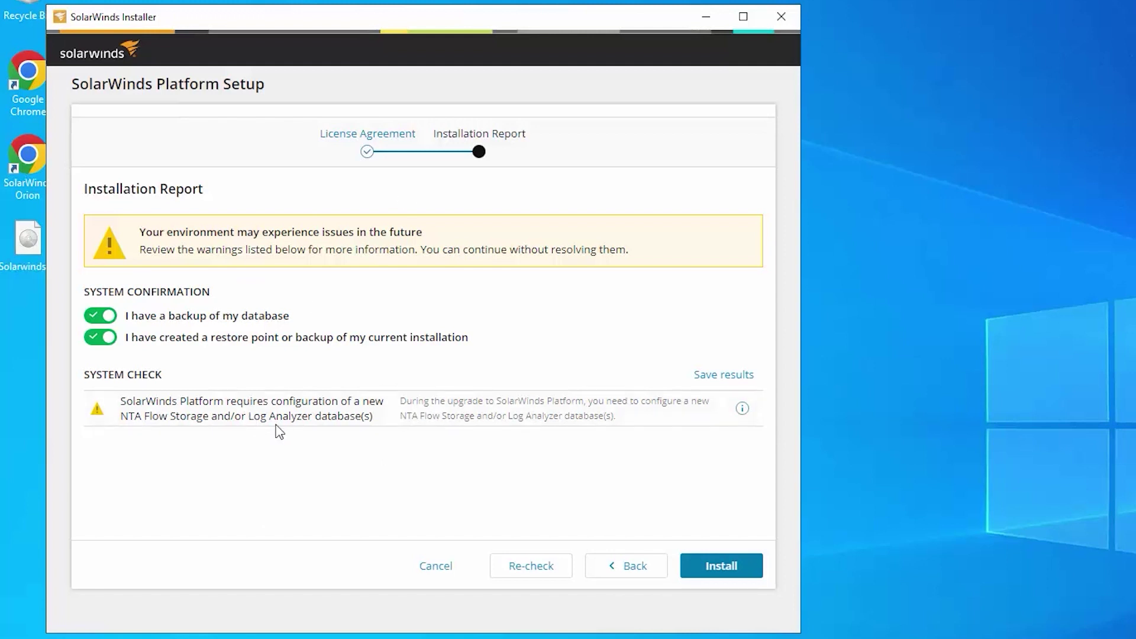
left_click(720, 569)
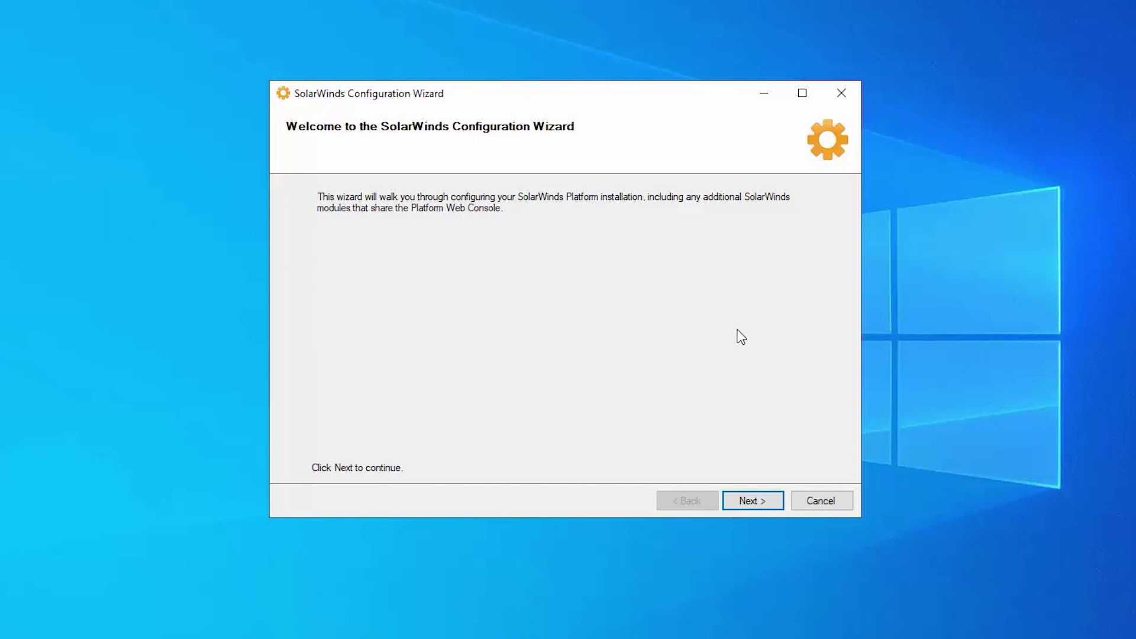
Keep the existing SQL server, UpgradeOrionHCOVideoDB database, SQL account and website settings
left_click(747, 504)
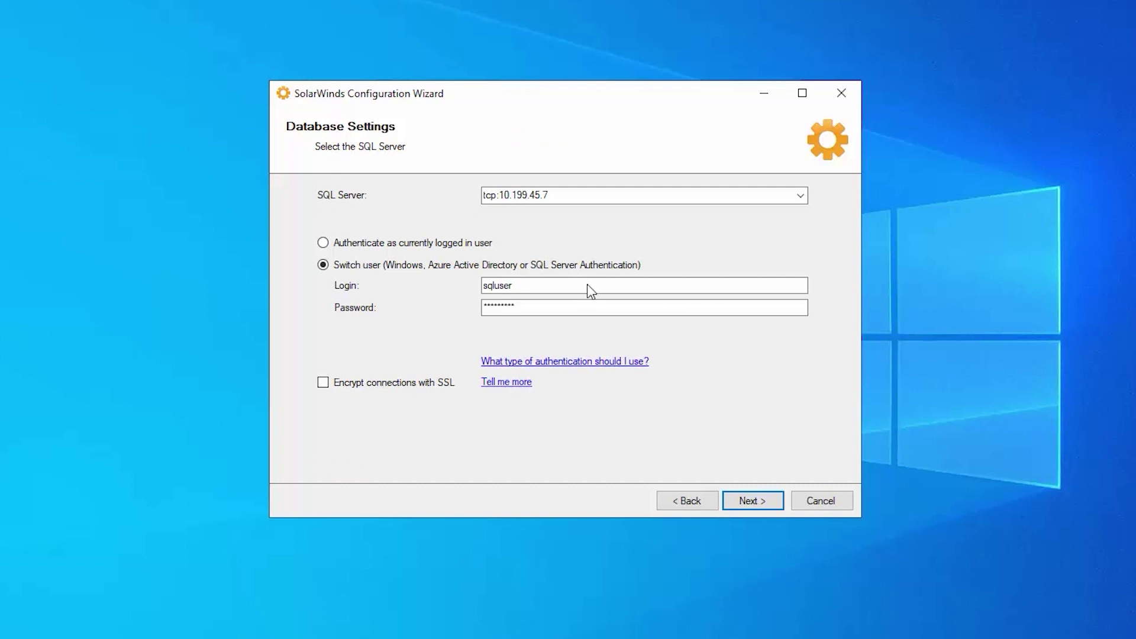
left_click(754, 501)
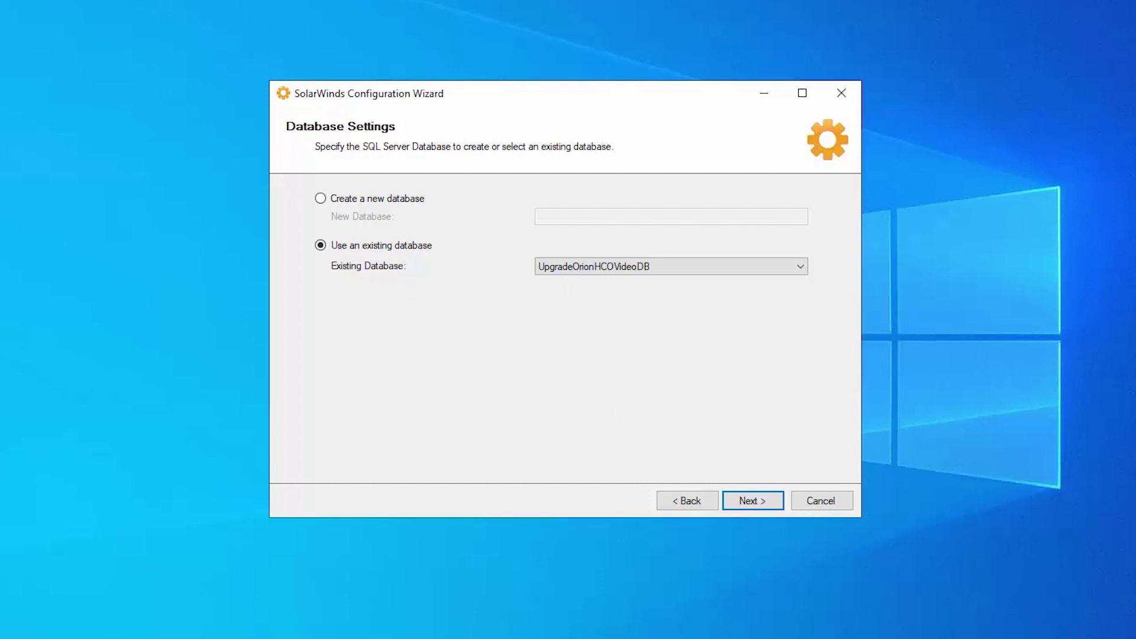
key("Return")
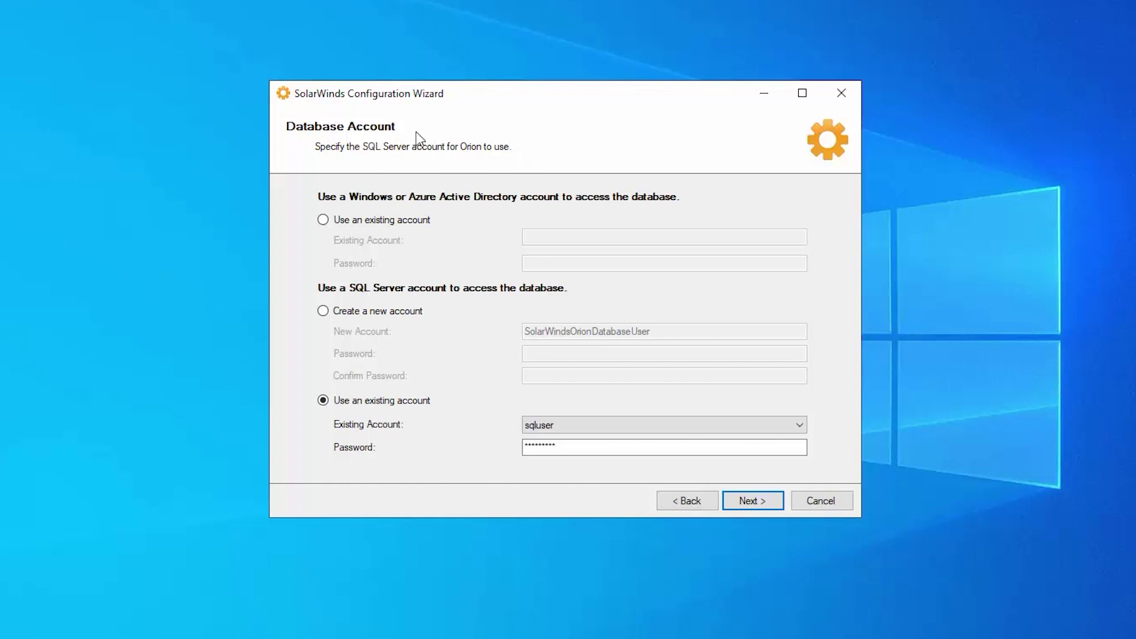
left_click(754, 504)
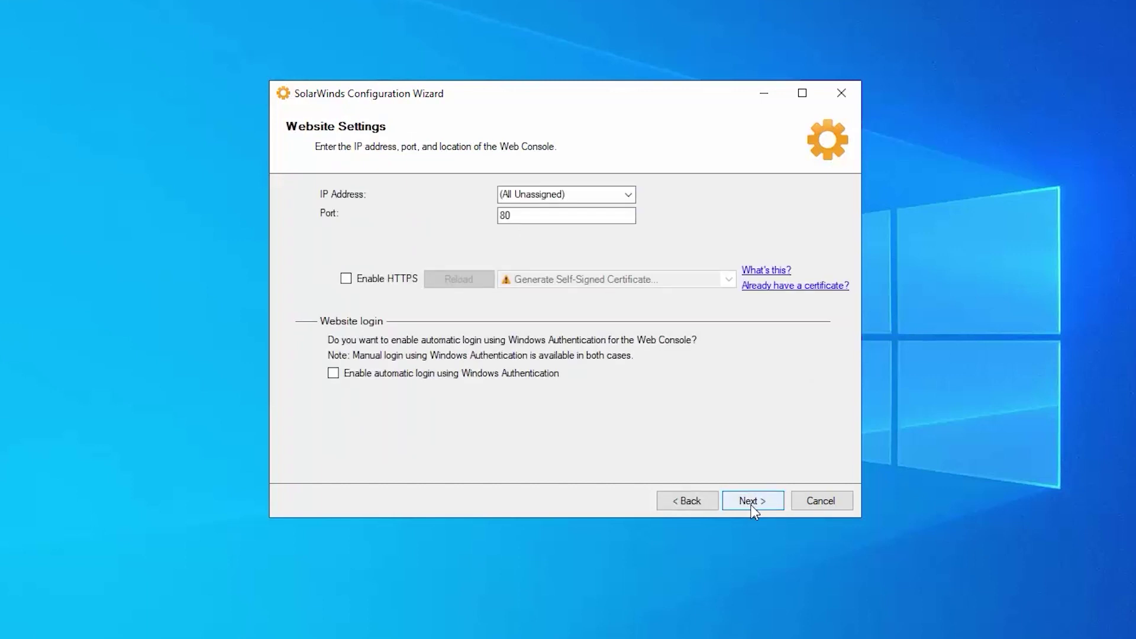
left_click(751, 503)
Agree to reuse the existing website on port 80
left_click(631, 375)
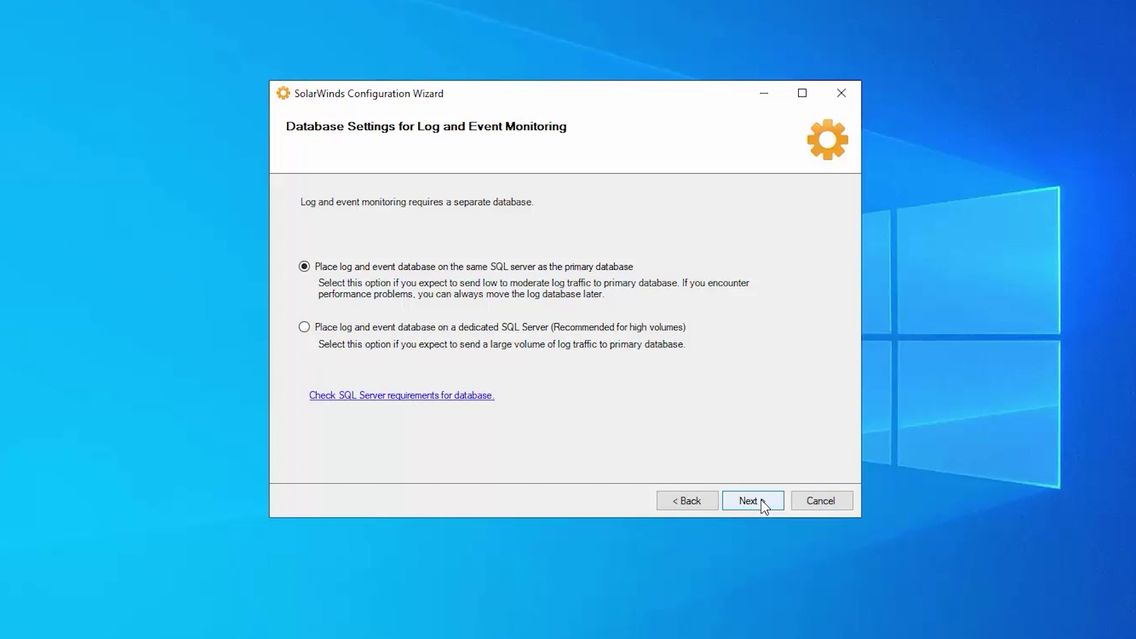
Keep the log database on the primary SQL server and name it HCOUpgradeLOGS
left_click(762, 502)
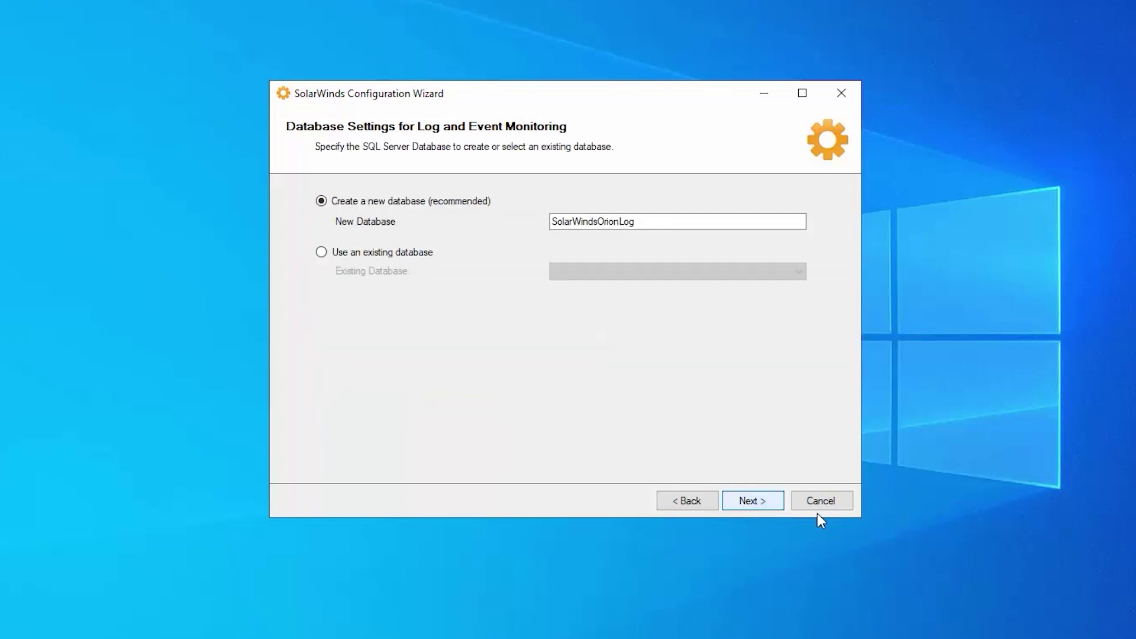
left_click(658, 222)
key("ctrl+a")
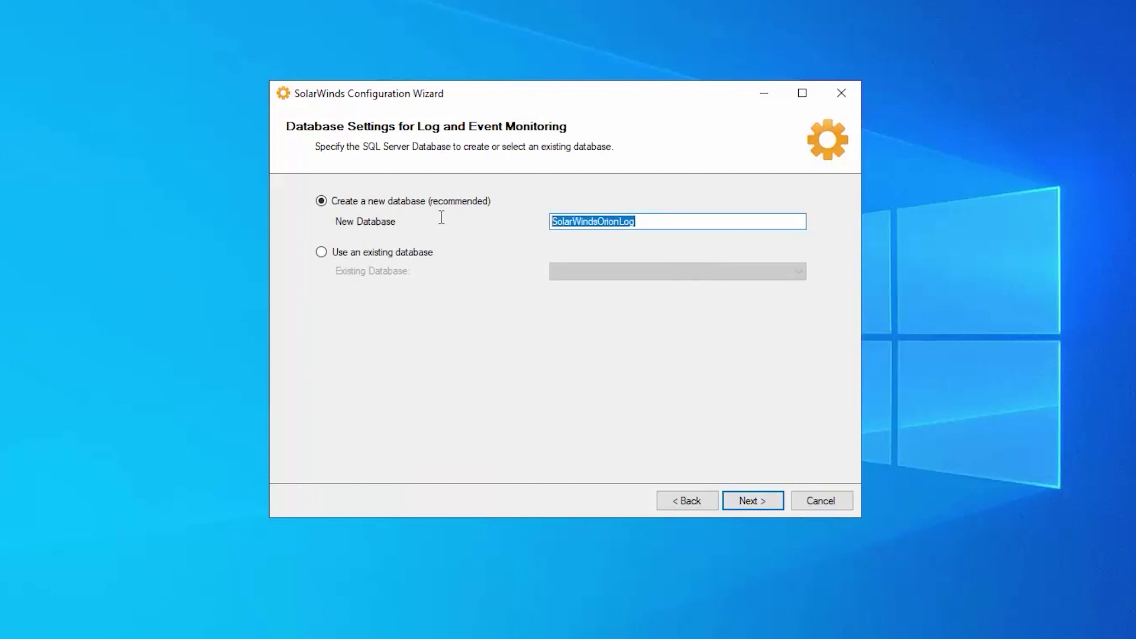
type("HCOU")
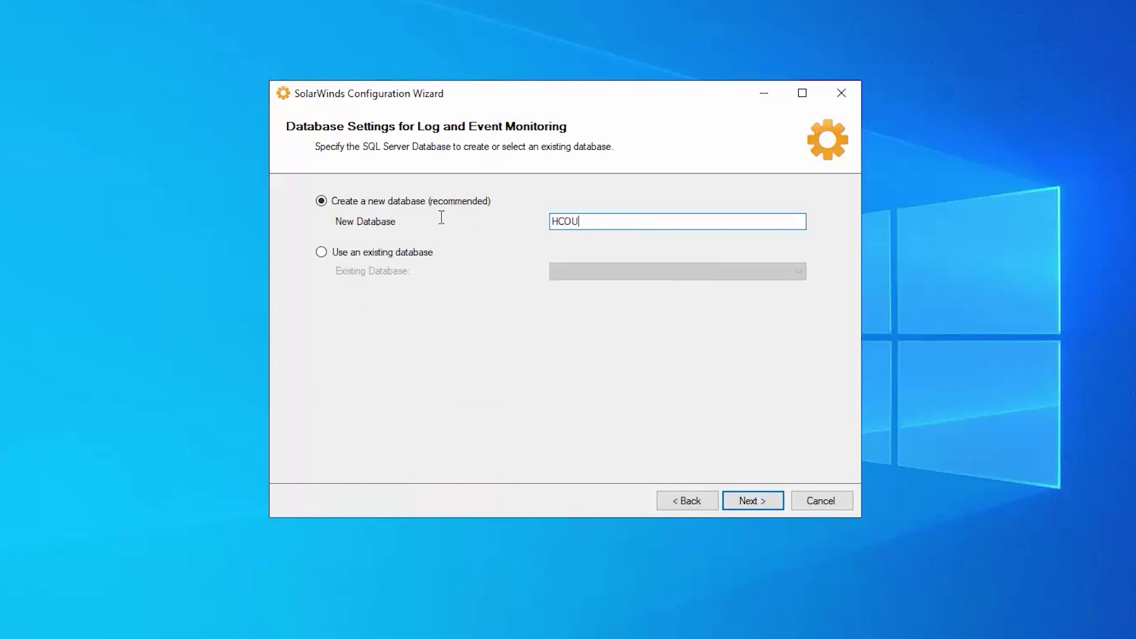
type("pgradeLOGS")
left_click(748, 502)
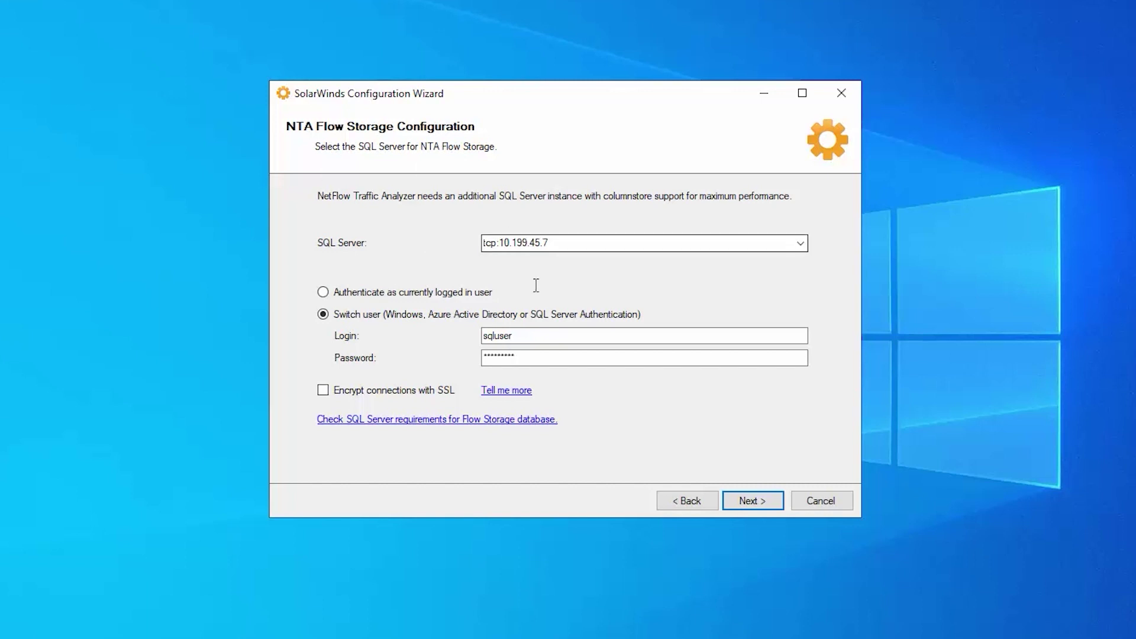
Create a new HCOUpgradeFLOW flow storage database with the existing account, then run configuration
left_click(752, 501)
left_click(417, 200)
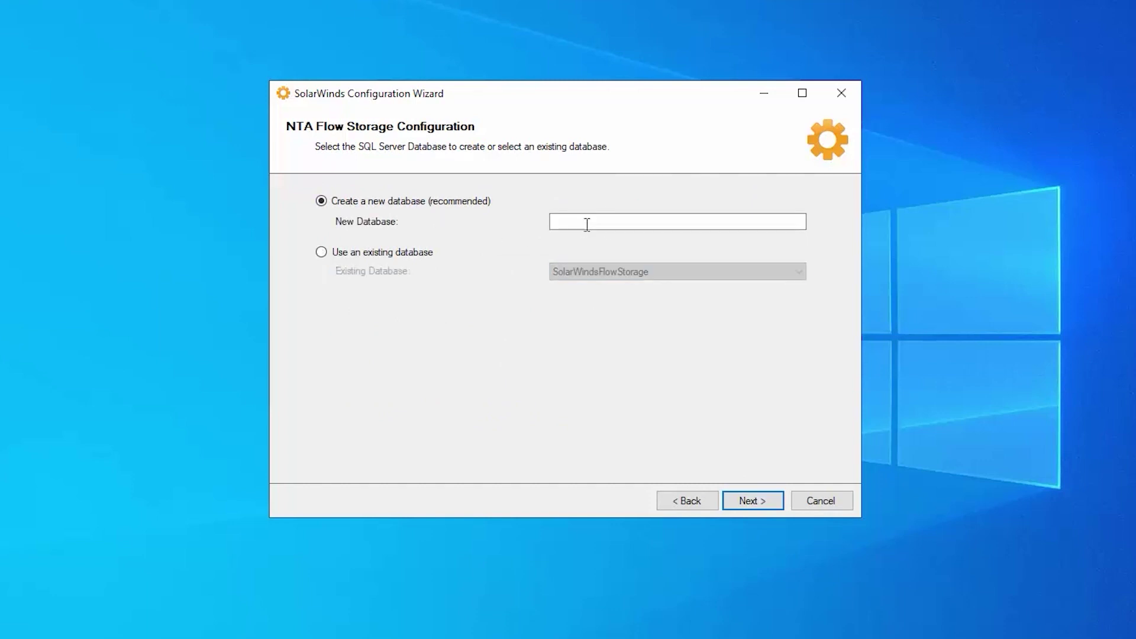
left_click(589, 223)
type("H")
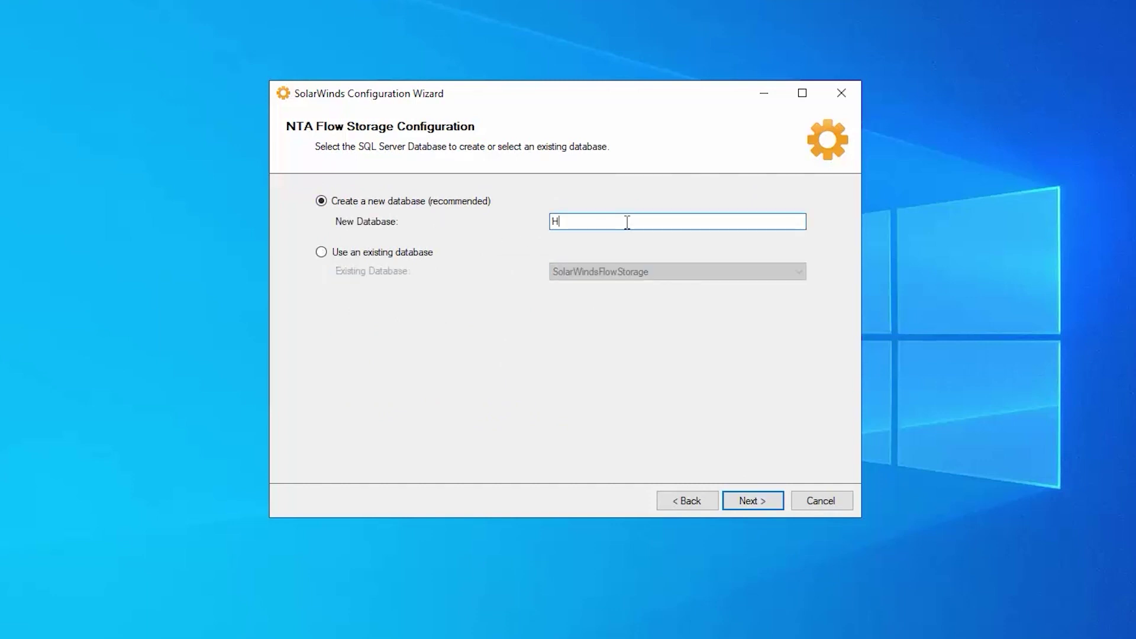
type("COUpgradeFLOW")
left_click(768, 495)
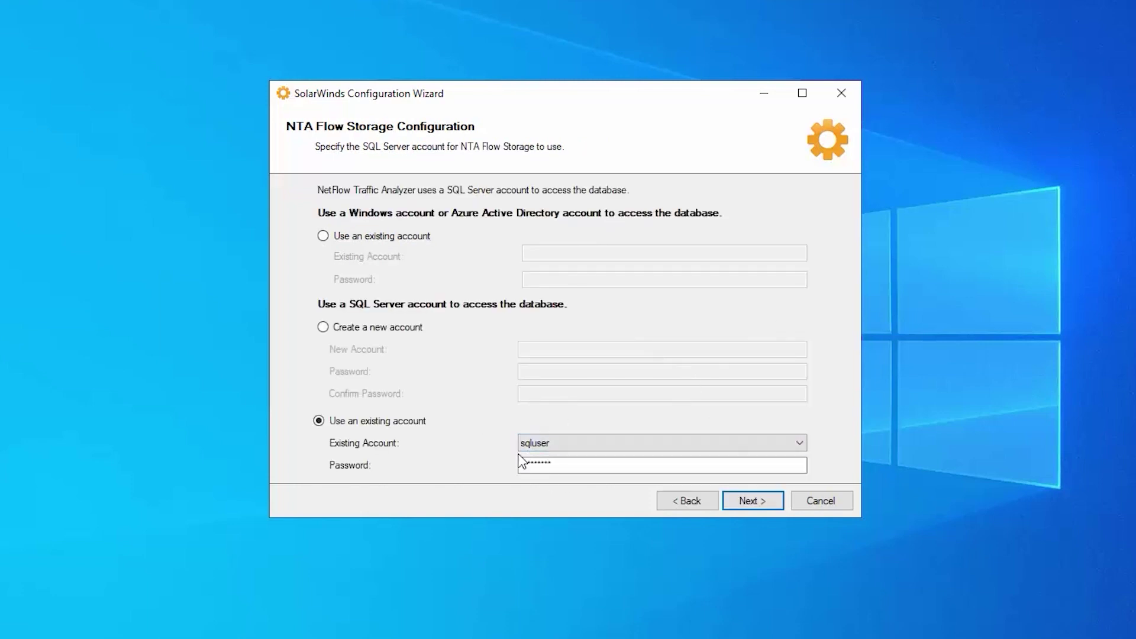
left_click(758, 503)
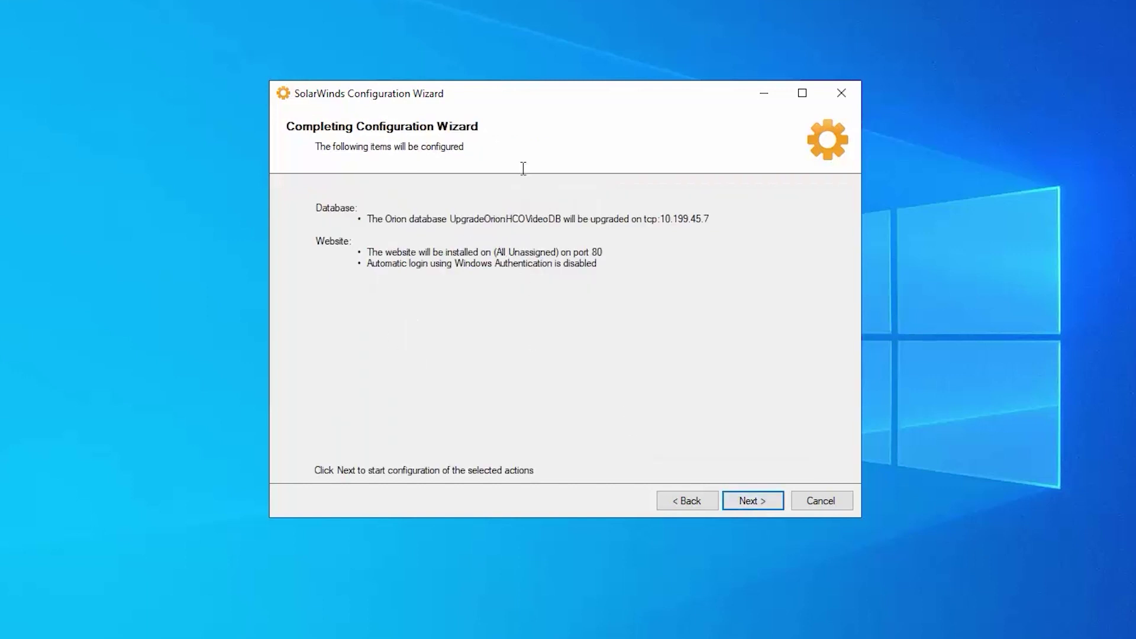
left_click(758, 504)
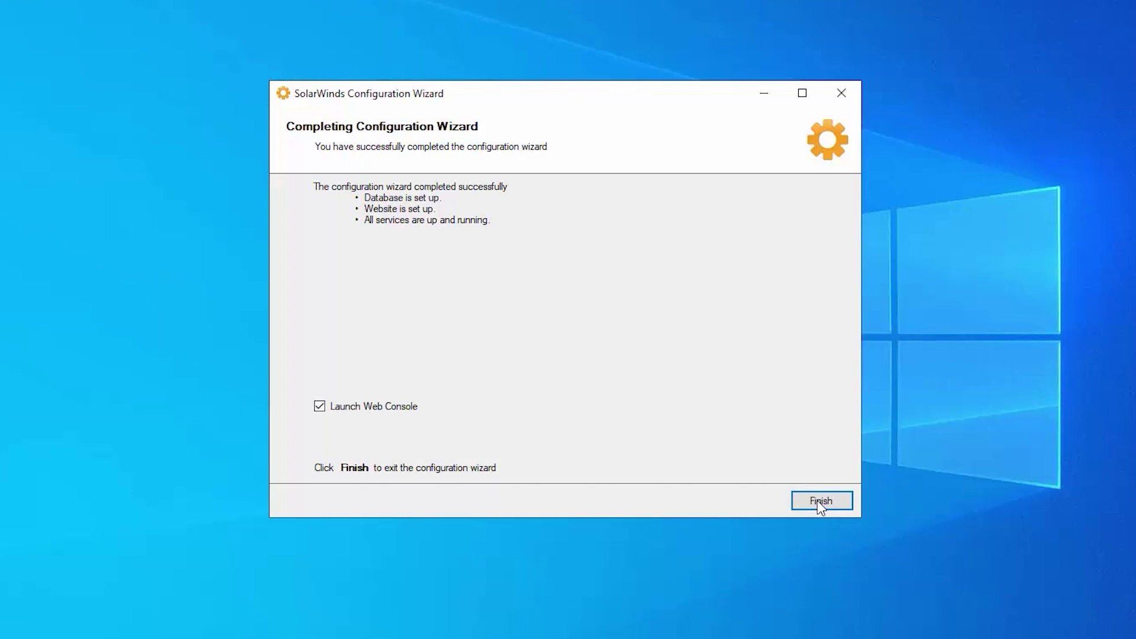
Finish the Configuration Wizard with the web console launch enabled
left_click(819, 502)
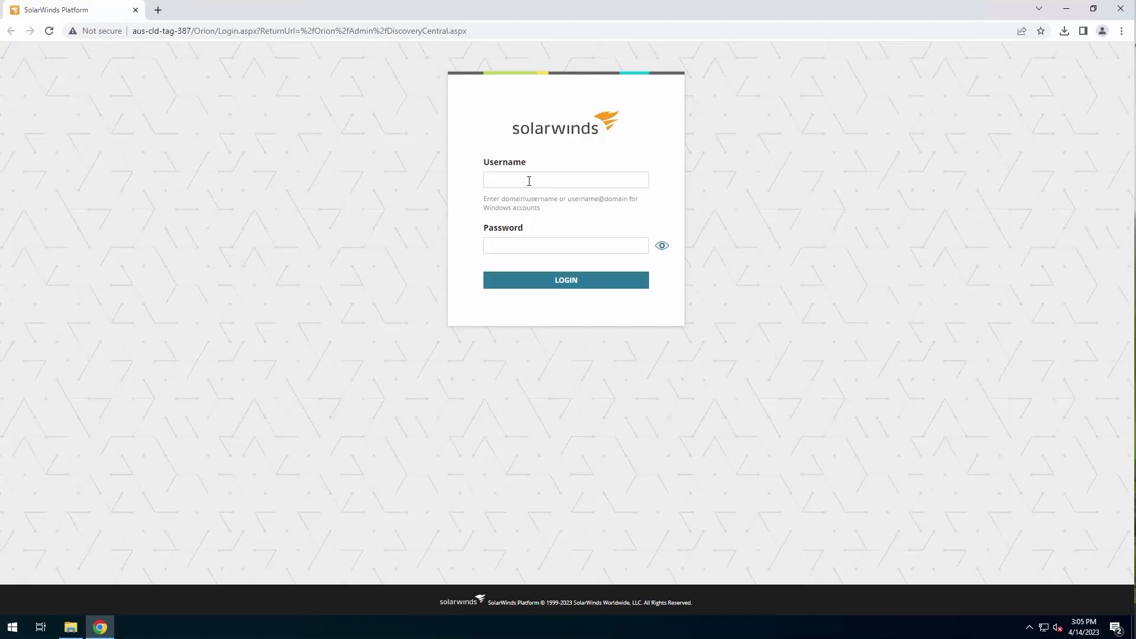
Sign in to the web console as admin with the account password and open Summary Home
left_click(527, 180)
type("admin")
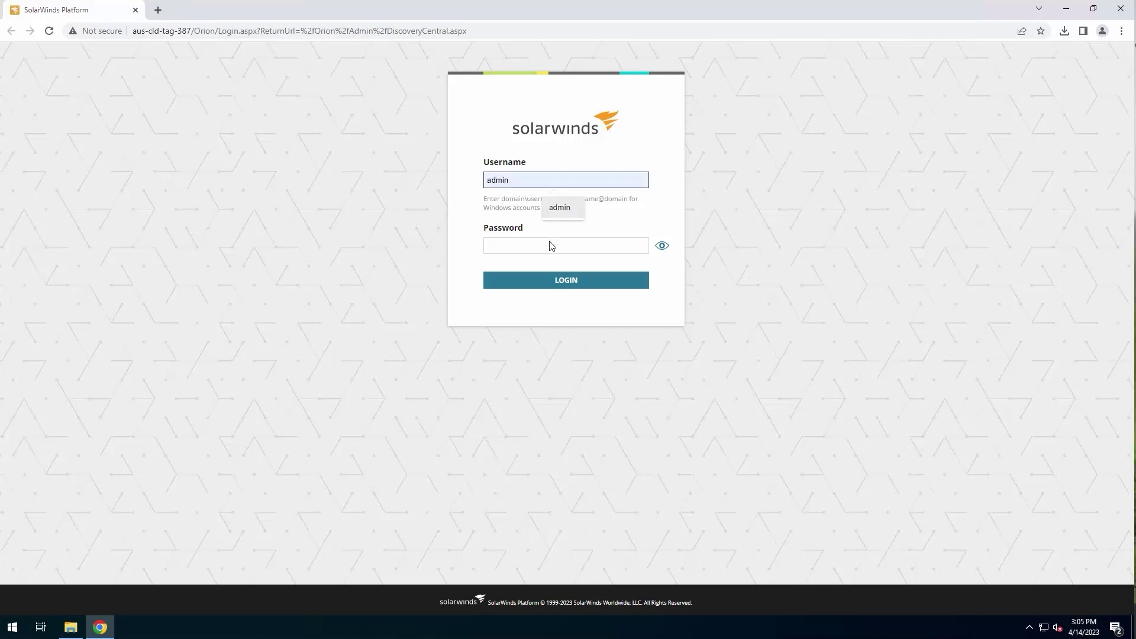
left_click(550, 245)
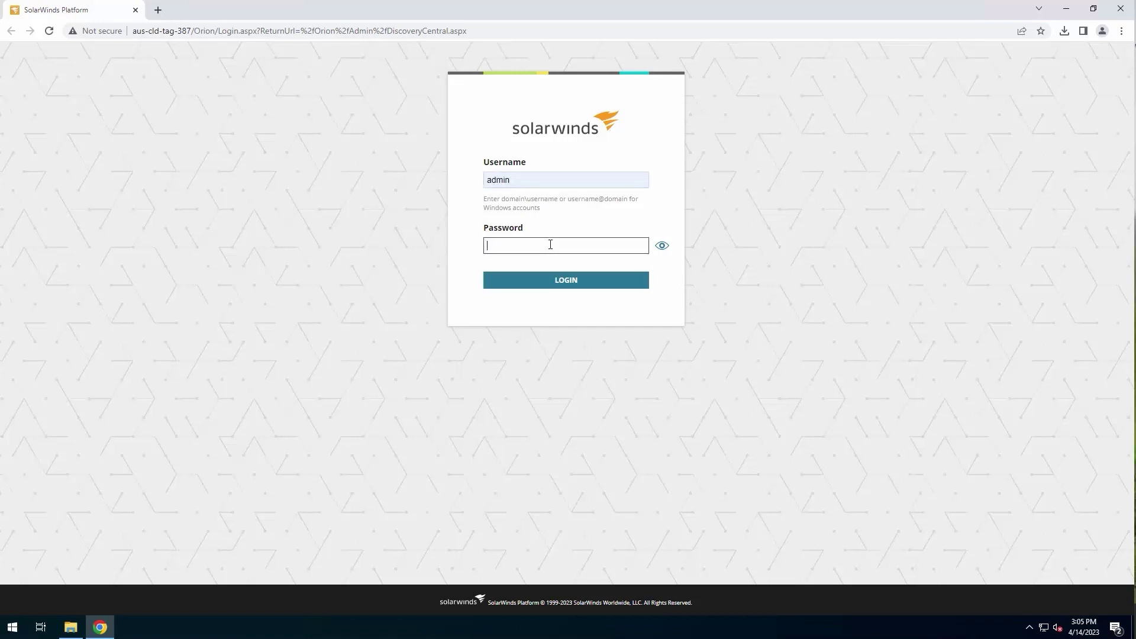
type("•••••••••")
key("Return")
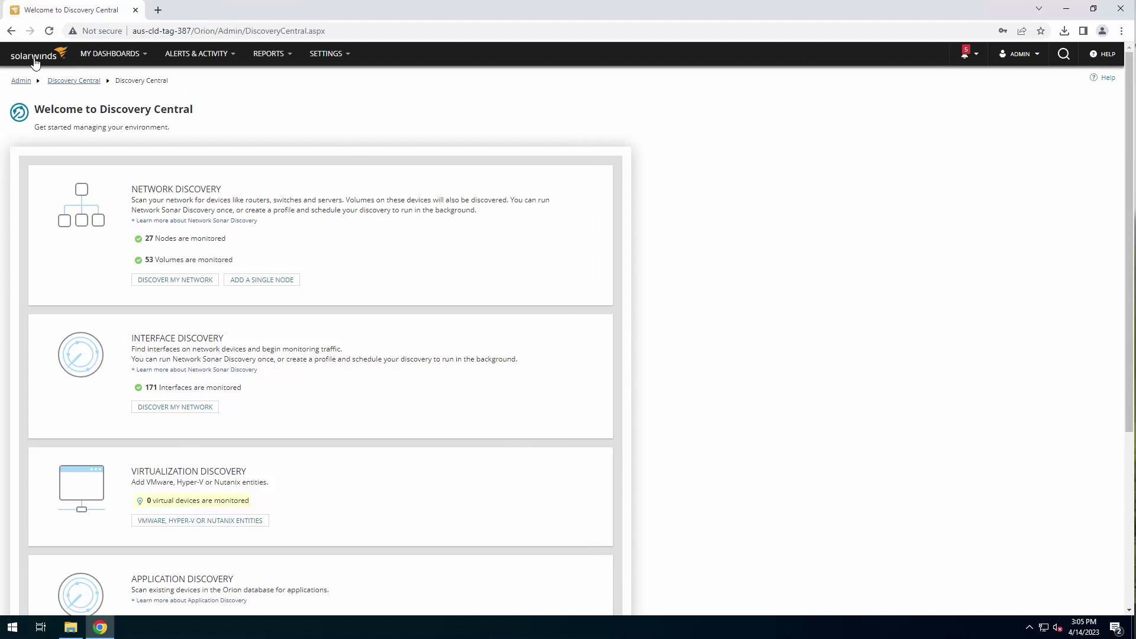
left_click(37, 58)
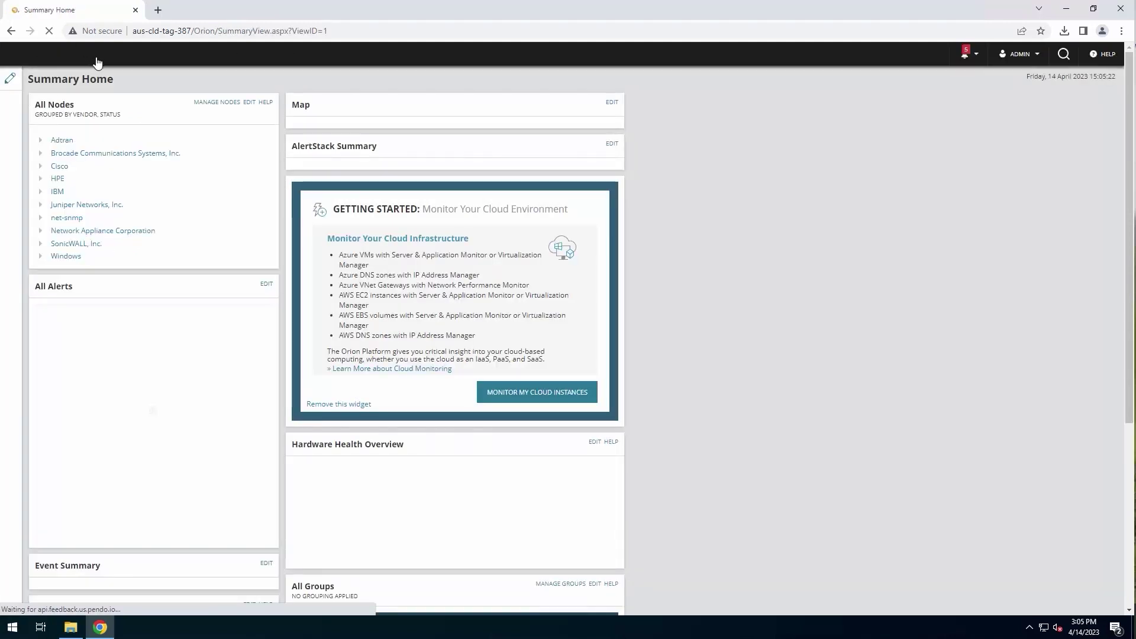
Scroll Summary Home to the footer to verify version 2023.1.1, then back up
mouse_move(97, 59)
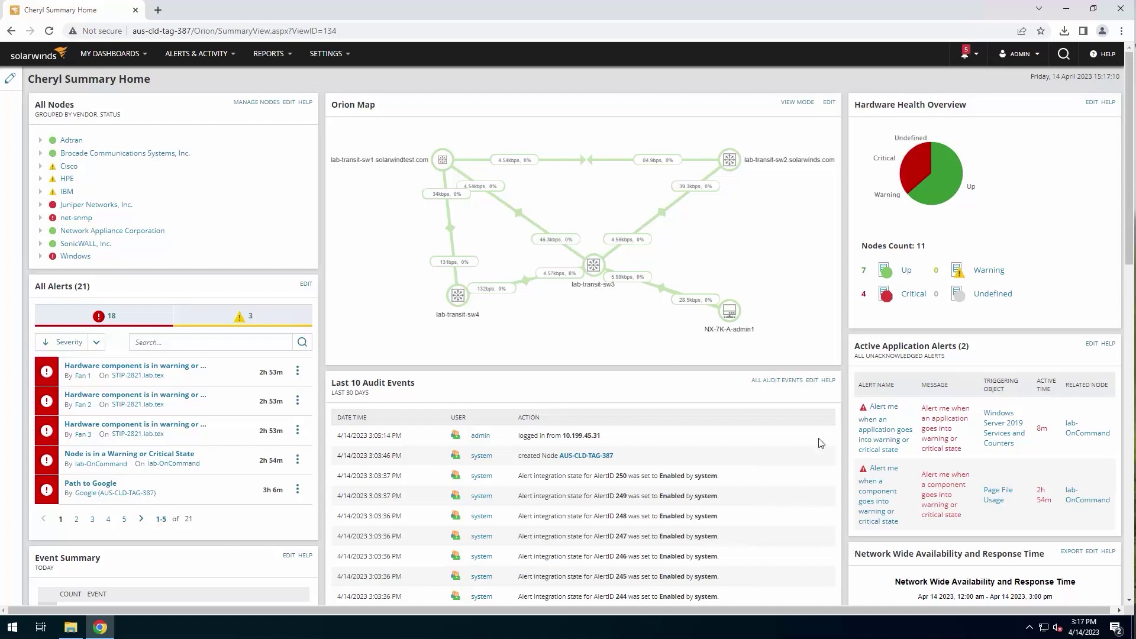
scroll(773, 445, "down", 3)
scroll(773, 445, "down", 10)
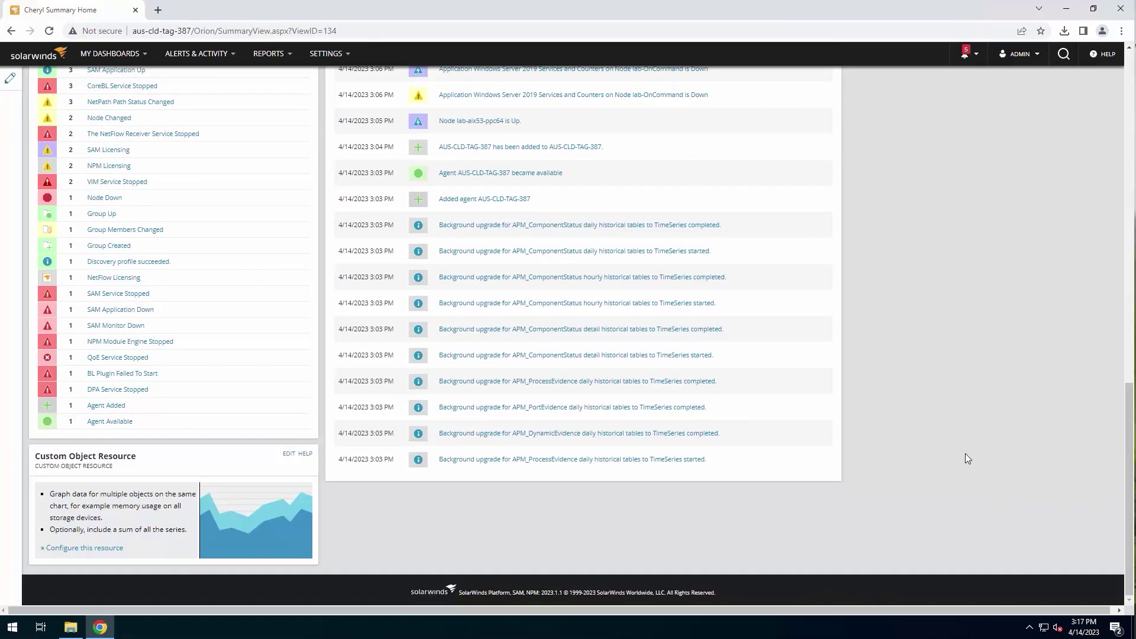
scroll(966, 456, "up", 8)
scroll(969, 460, "up", 2)
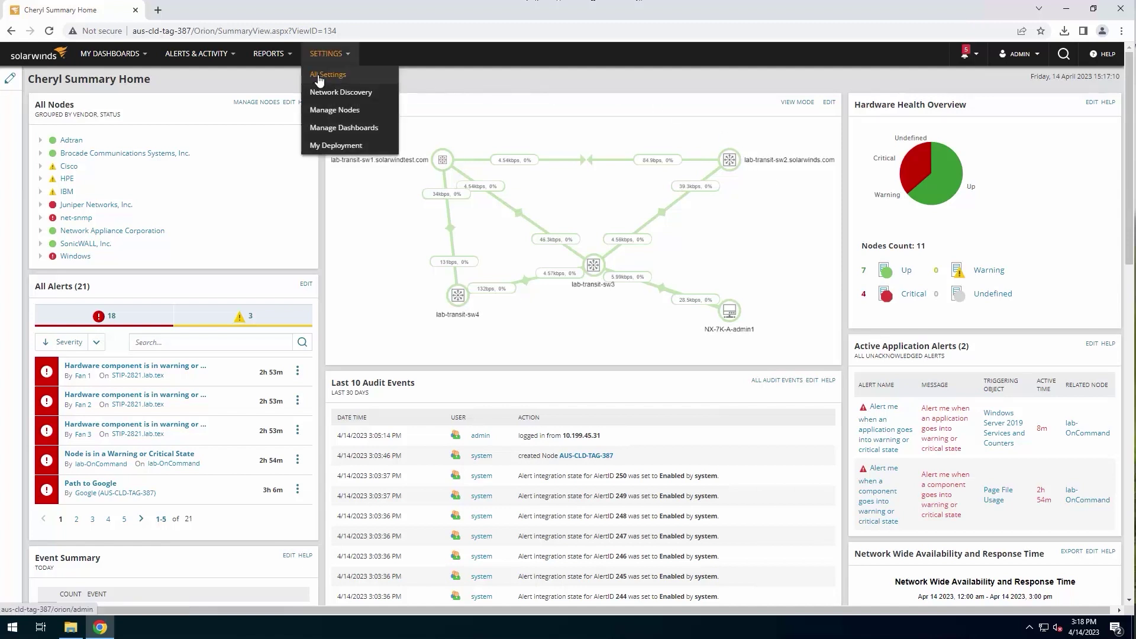
From All Settings, open License Manager showing the NPM SL500 and SAM A150 licenses
left_click(321, 81)
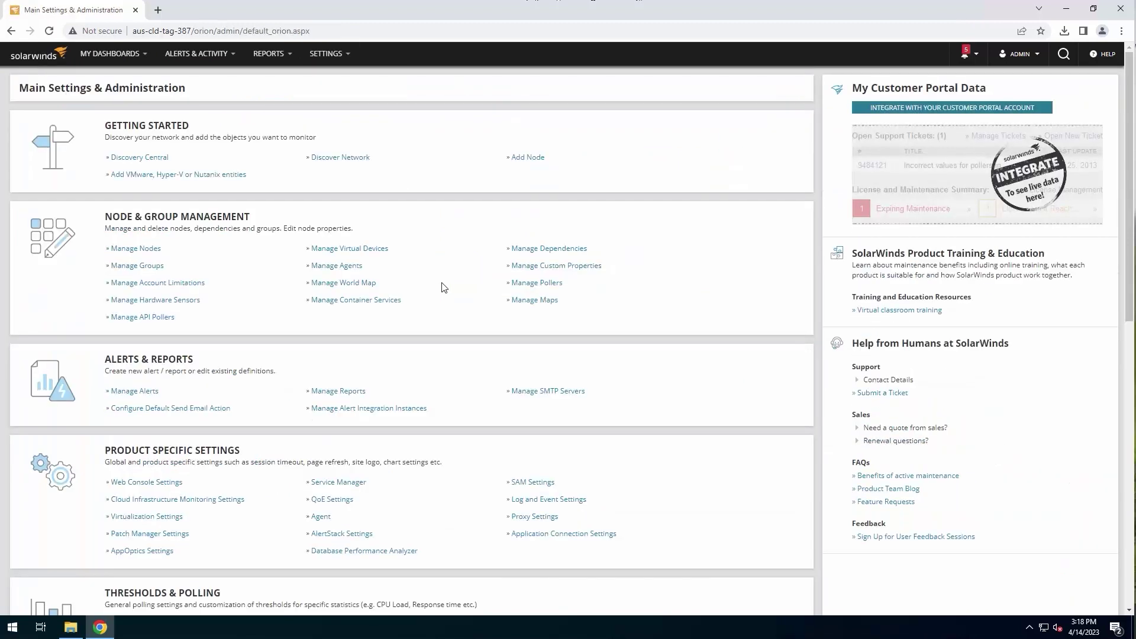
scroll(443, 286, "down", 1)
scroll(442, 288, "down", 10)
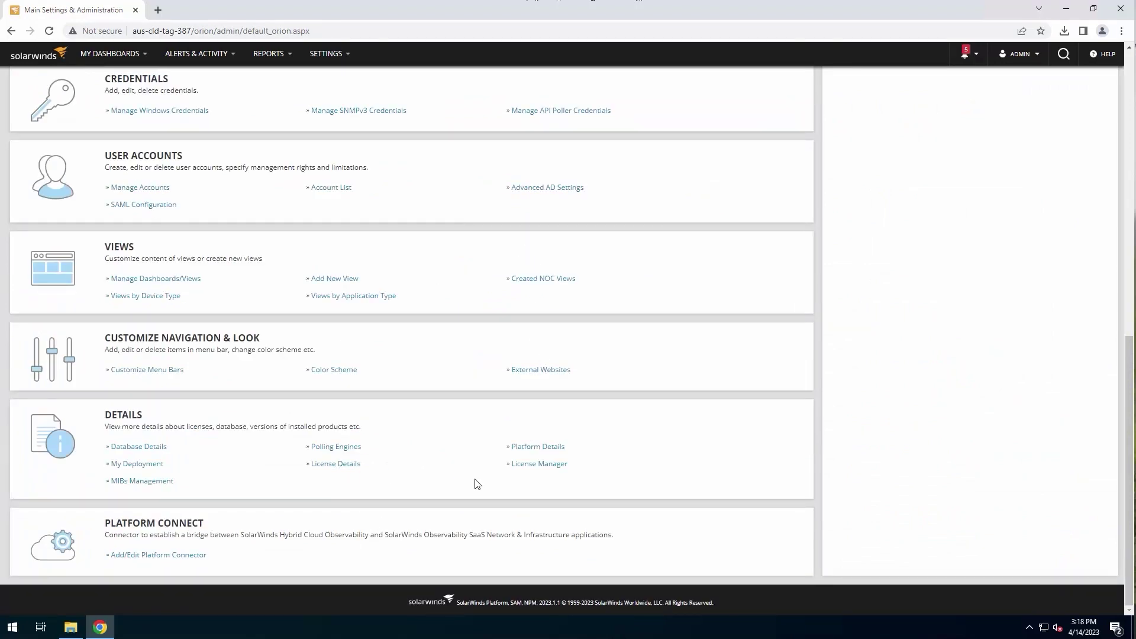
left_click(550, 467)
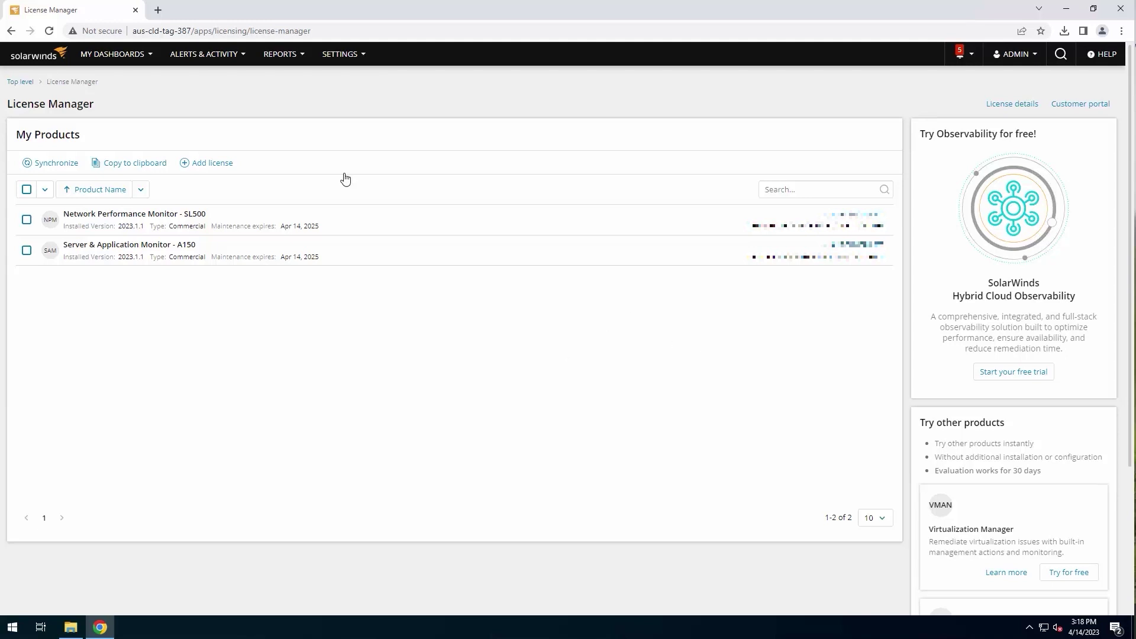
Add and activate the Hybrid Cloud Observability Advanced license by pasting its activation key
left_click(202, 165)
left_click(402, 184)
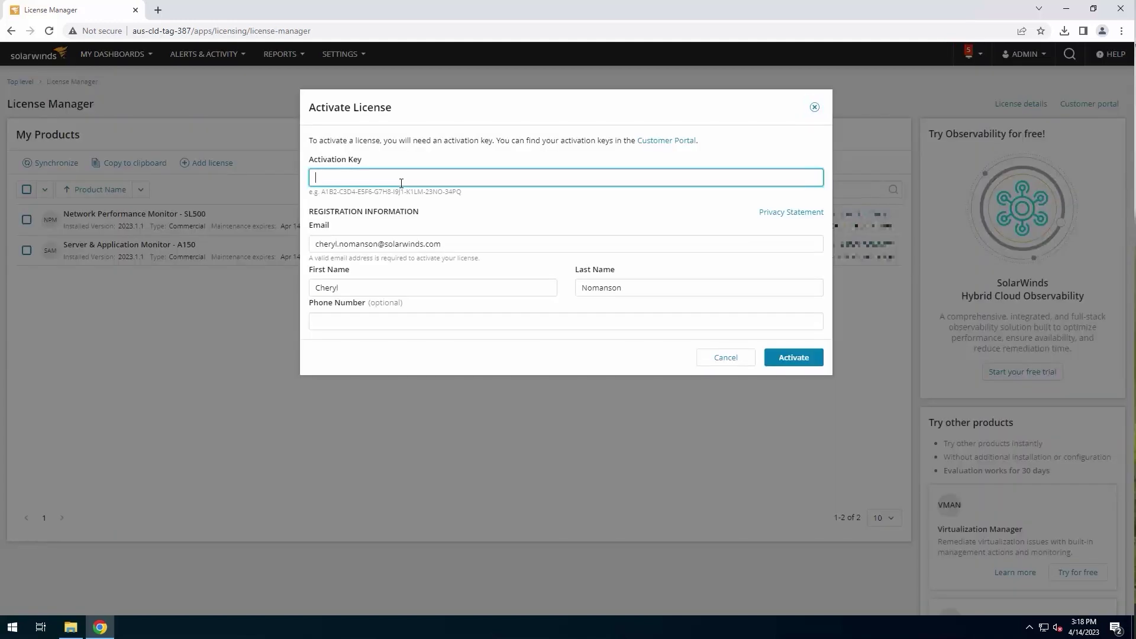
key("ctrl+v")
left_click(792, 362)
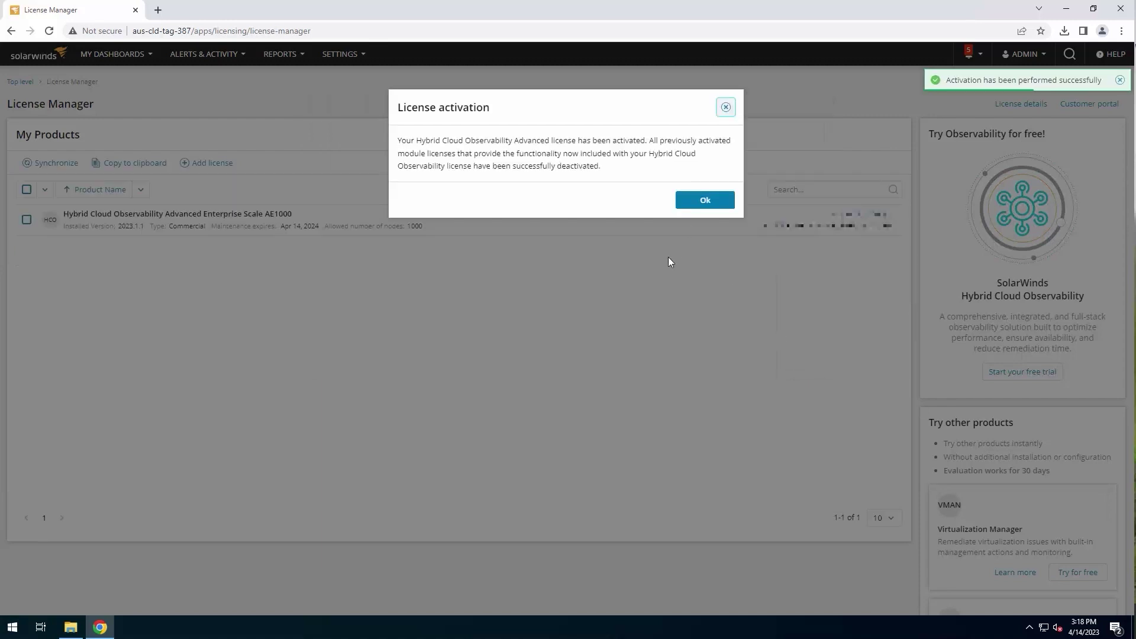
left_click(711, 202)
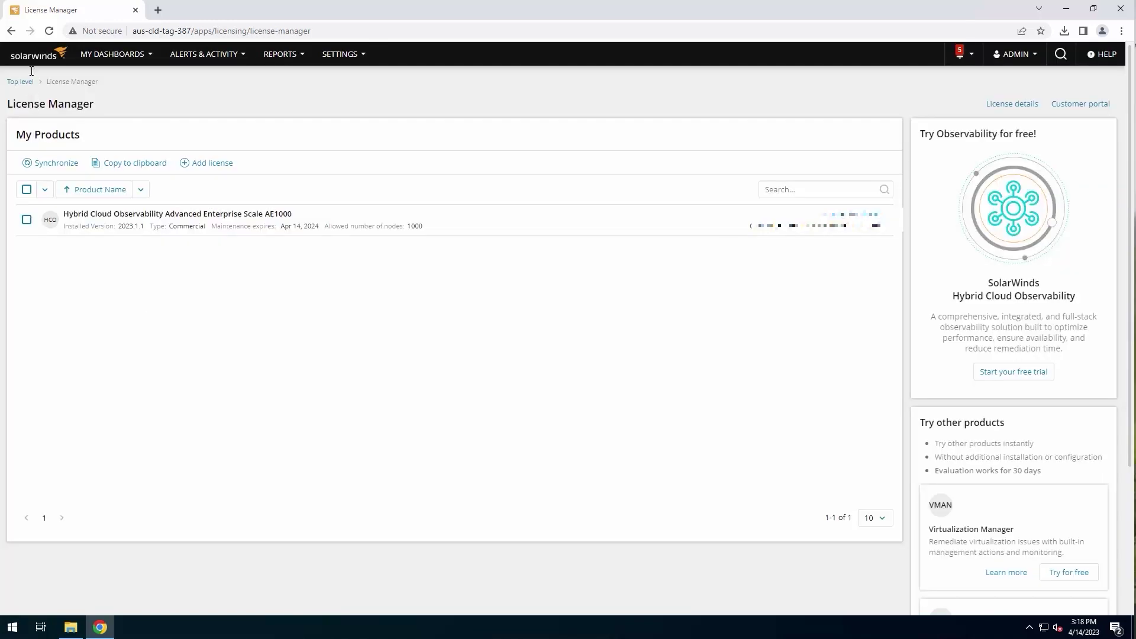
Return to the home summary dashboard and browse the My Dashboards list
left_click(30, 54)
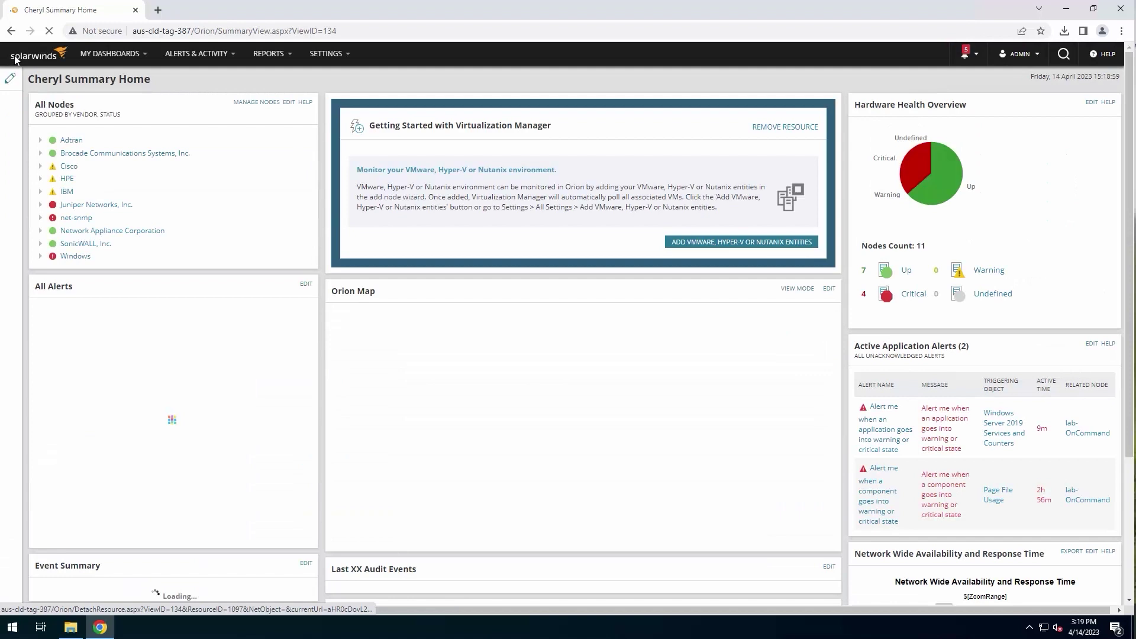
left_click(89, 53)
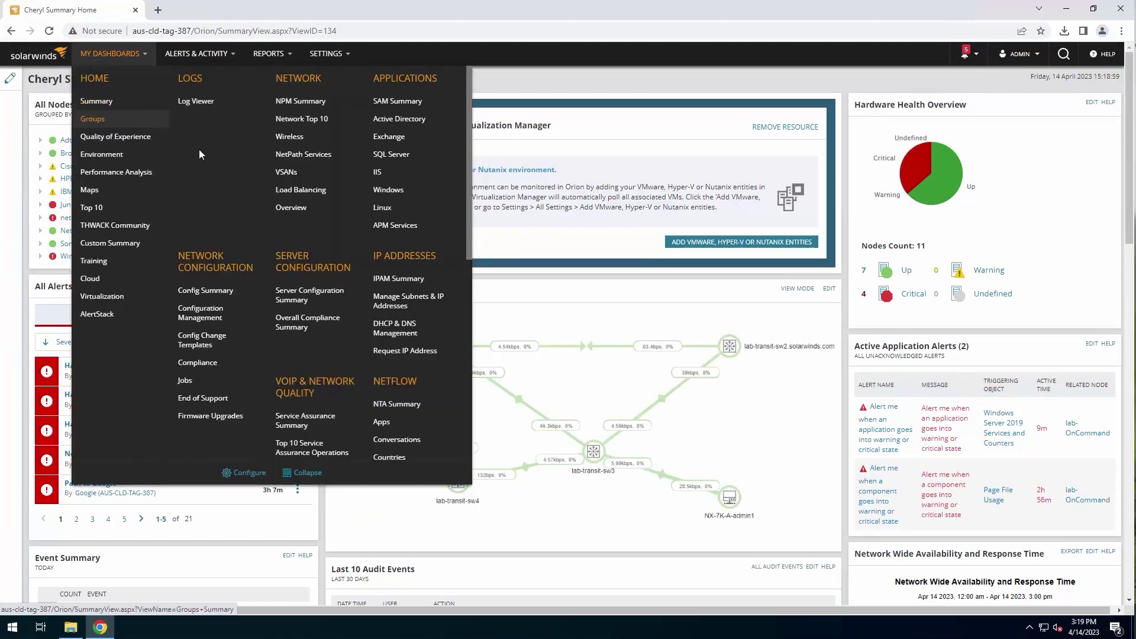
scroll(349, 198, "down", 2)
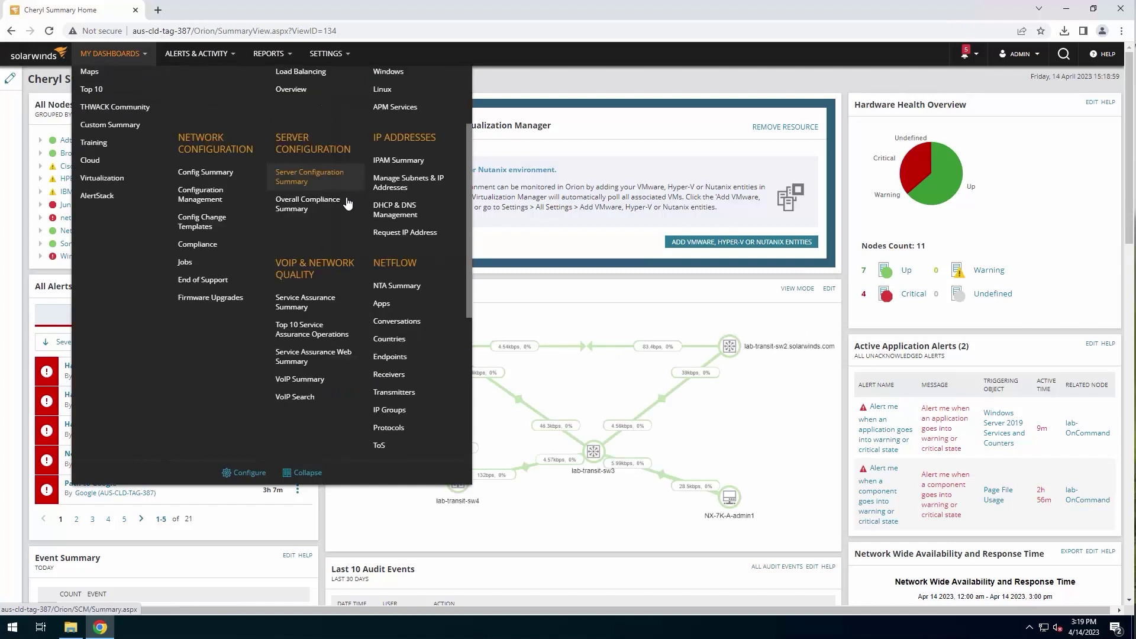
scroll(332, 237, "down", 5)
scroll(316, 248, "up", 4)
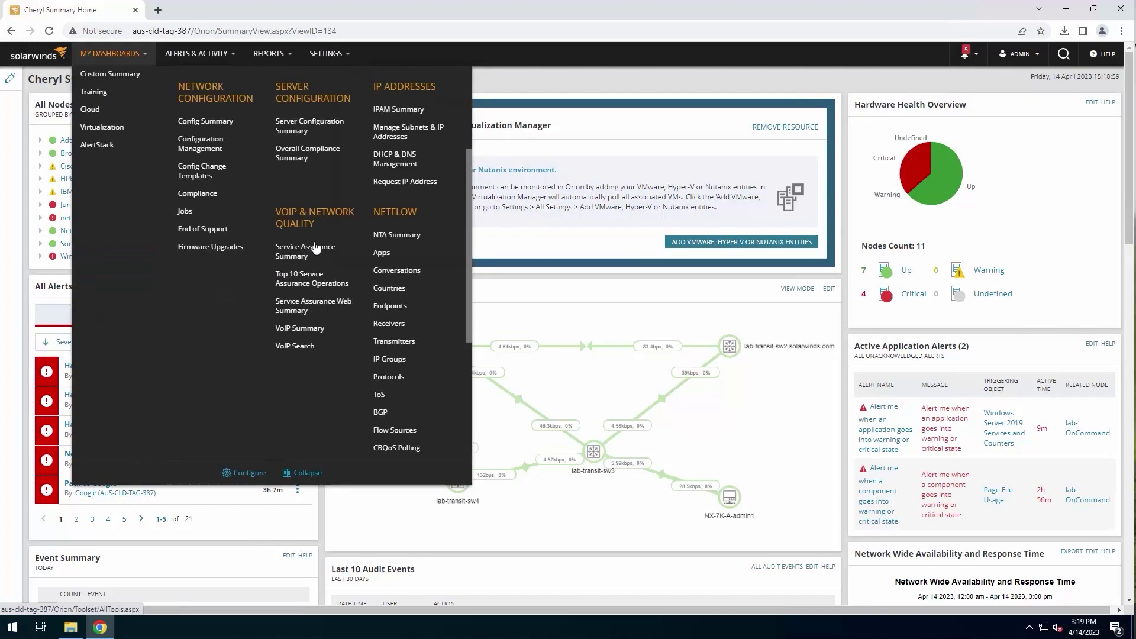
scroll(317, 248, "up", 3)
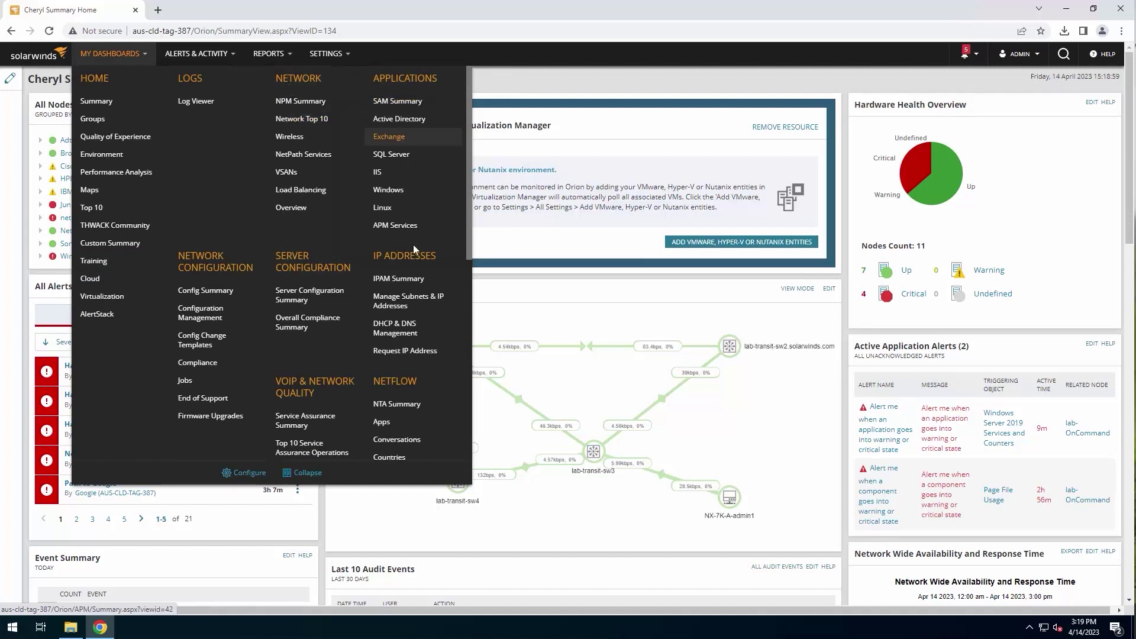
Check the footer reads Hybrid Cloud Observability Advanced Enterprise Scale 2023.1.1
scroll(249, 385, "down", 4)
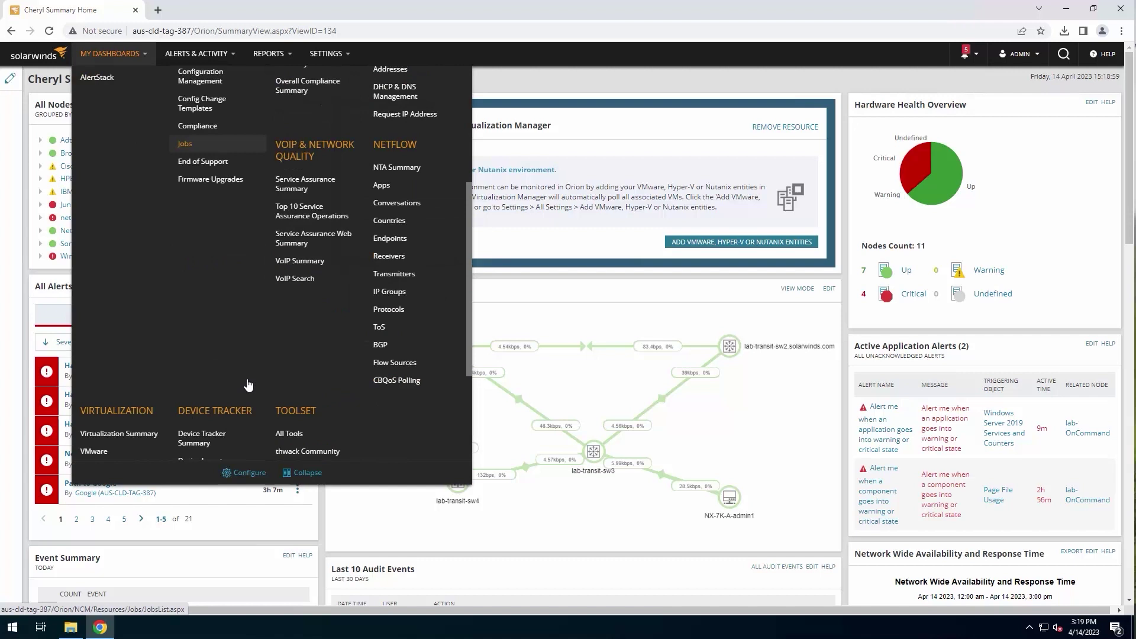
scroll(248, 384, "down", 3)
scroll(573, 287, "down", 6)
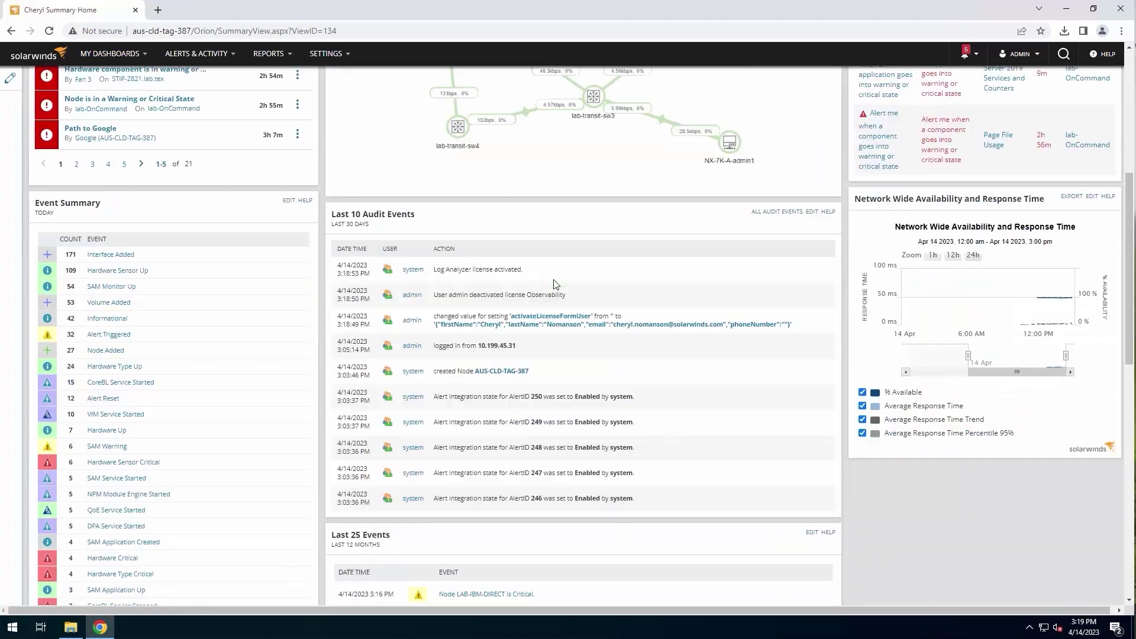
scroll(556, 284, "down", 11)
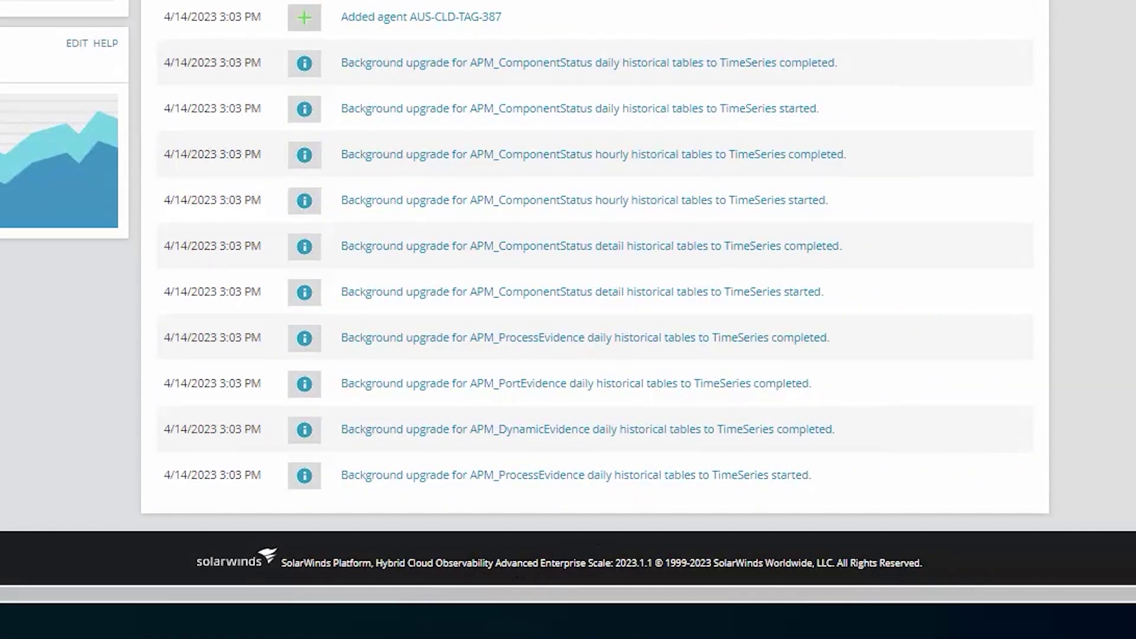
scroll(568, 296, "up", 11)
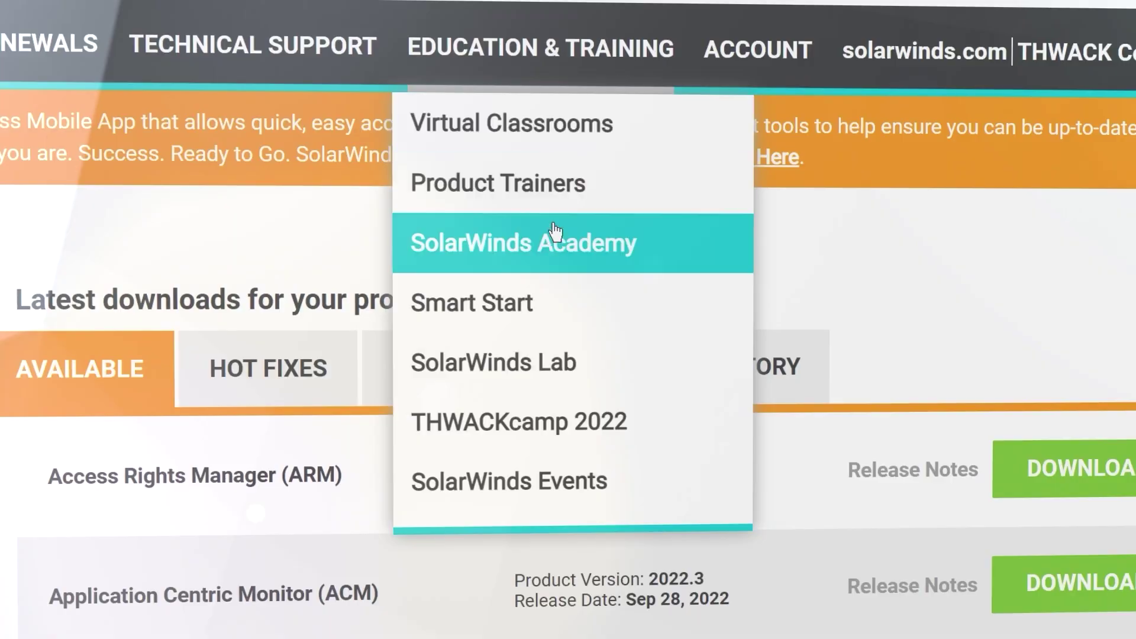
Go to SolarWinds Academy and open the eLearning videos library
left_click(550, 239)
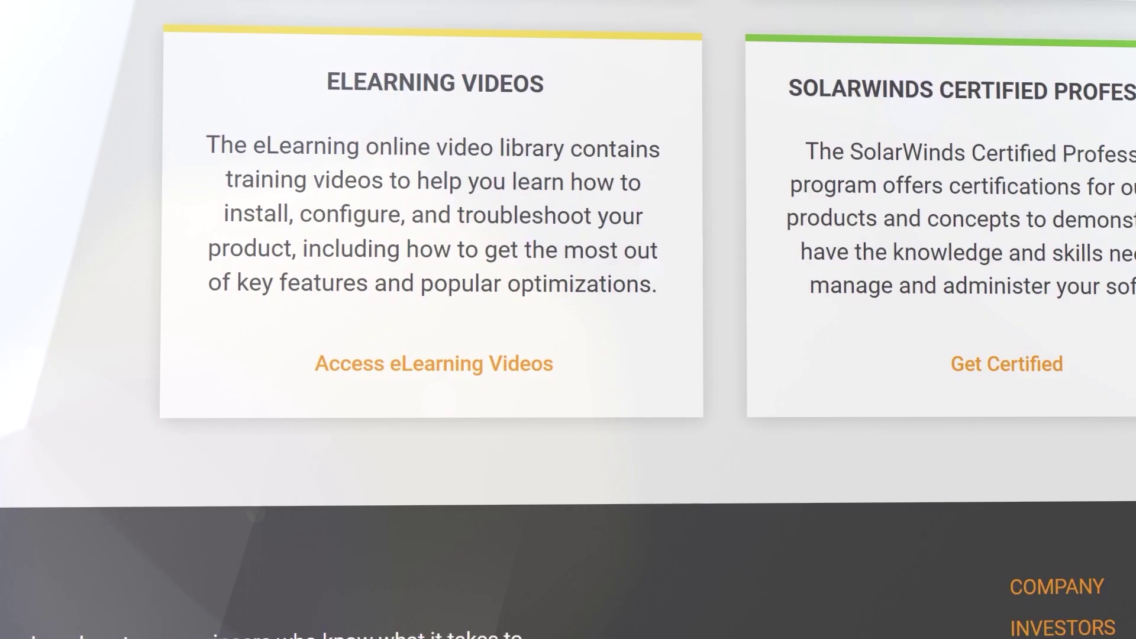
left_click(536, 364)
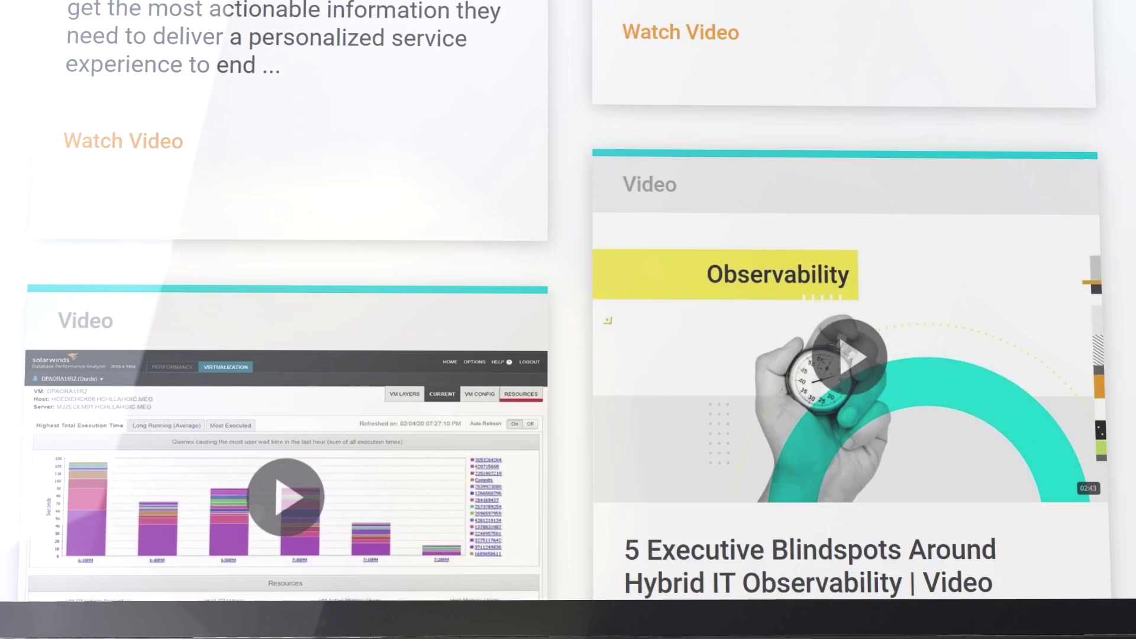
scroll(568, 319, "down", 3)
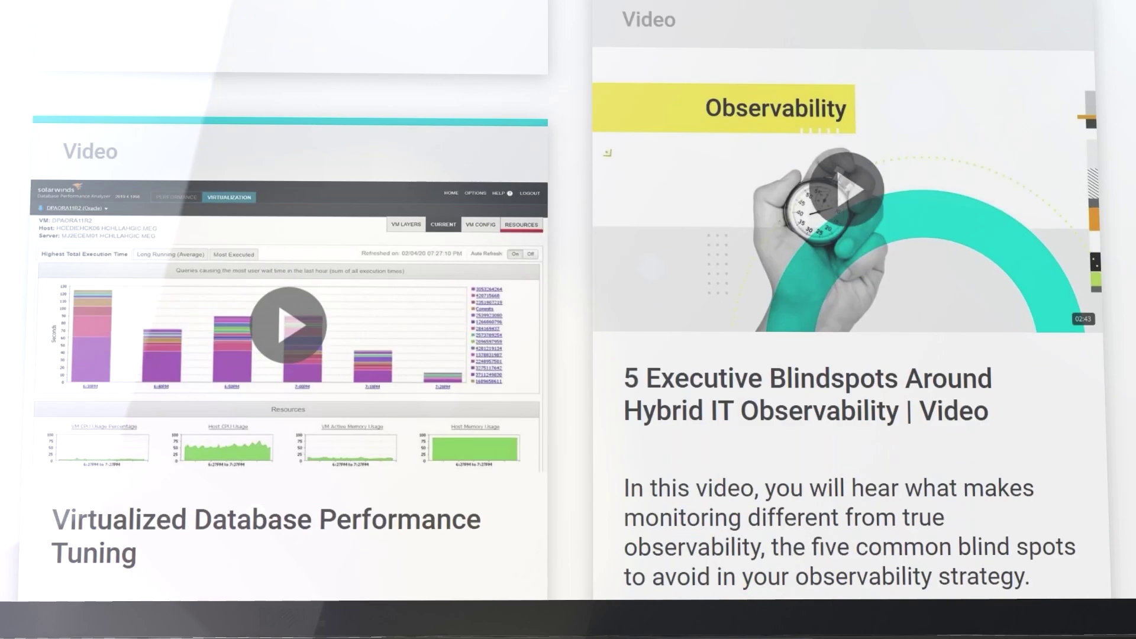